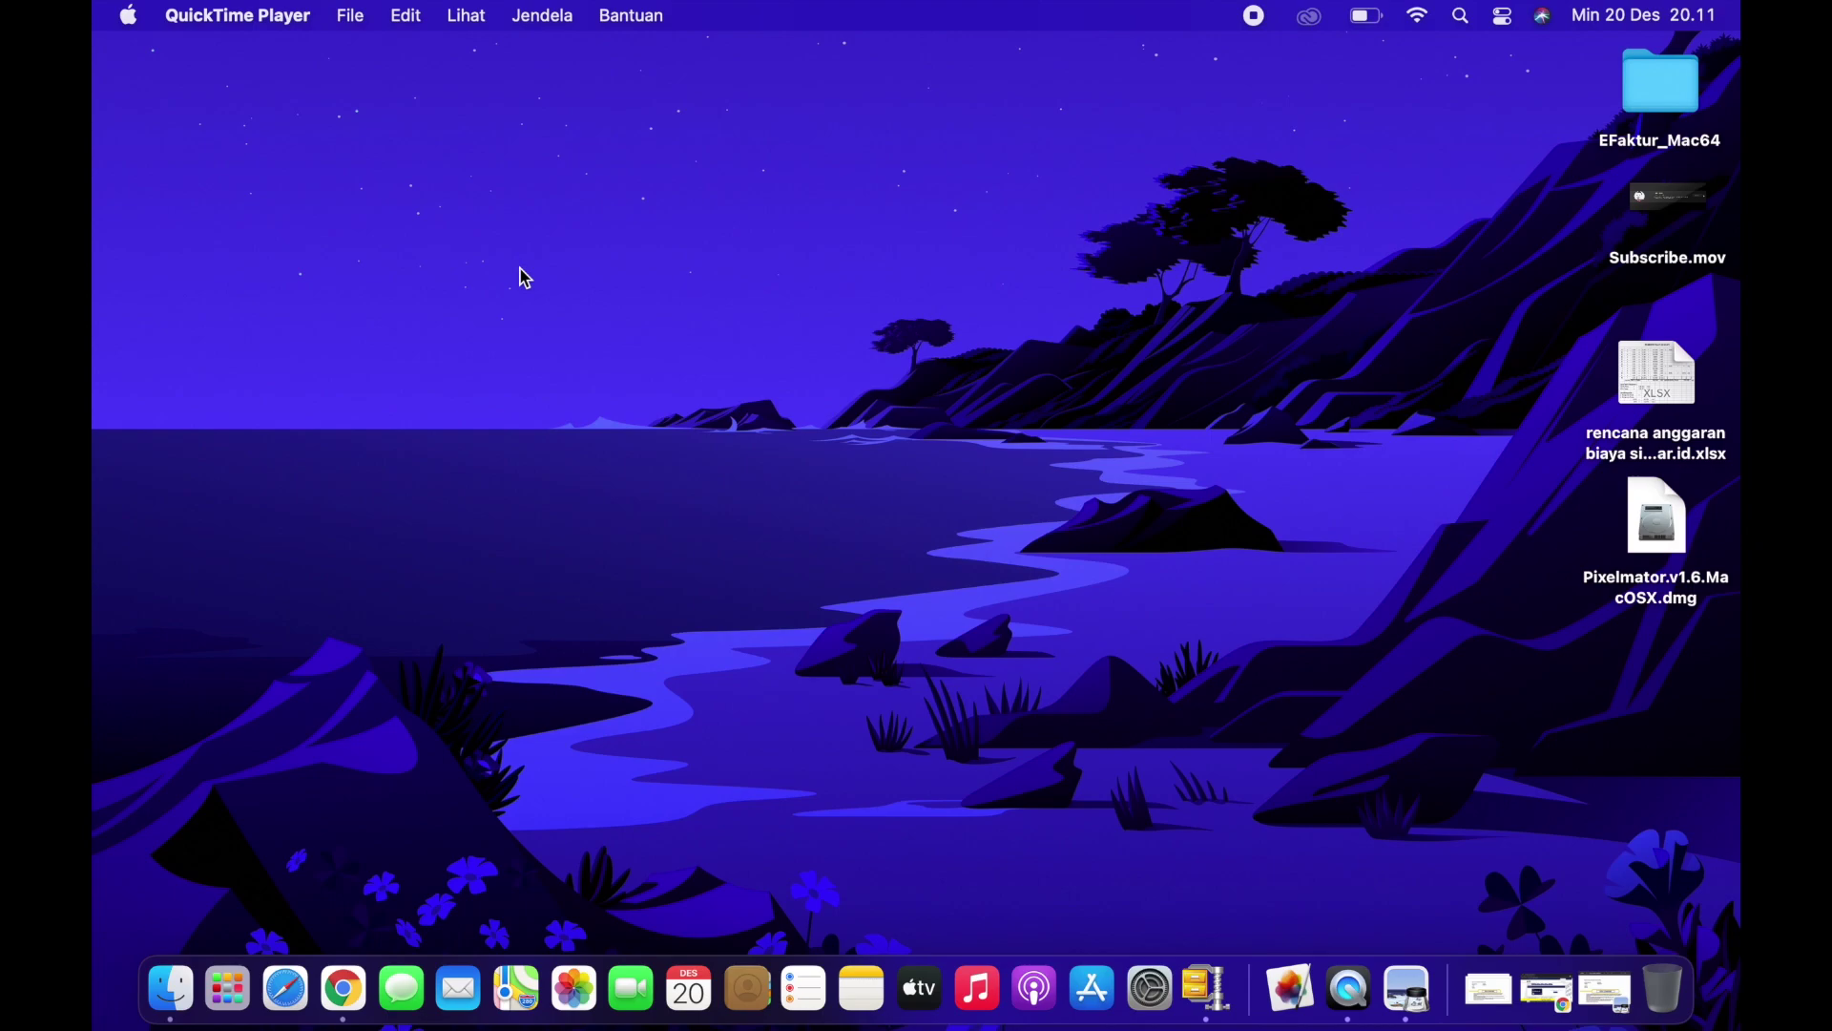
# Step: Bring up Chrome from the Dock and return to the DJP Online account page
pyautogui.click(348, 988)
pyautogui.scroll(-3, 540, 687)
pyautogui.scroll(3, 524, 528)
pyautogui.click(120, 111)
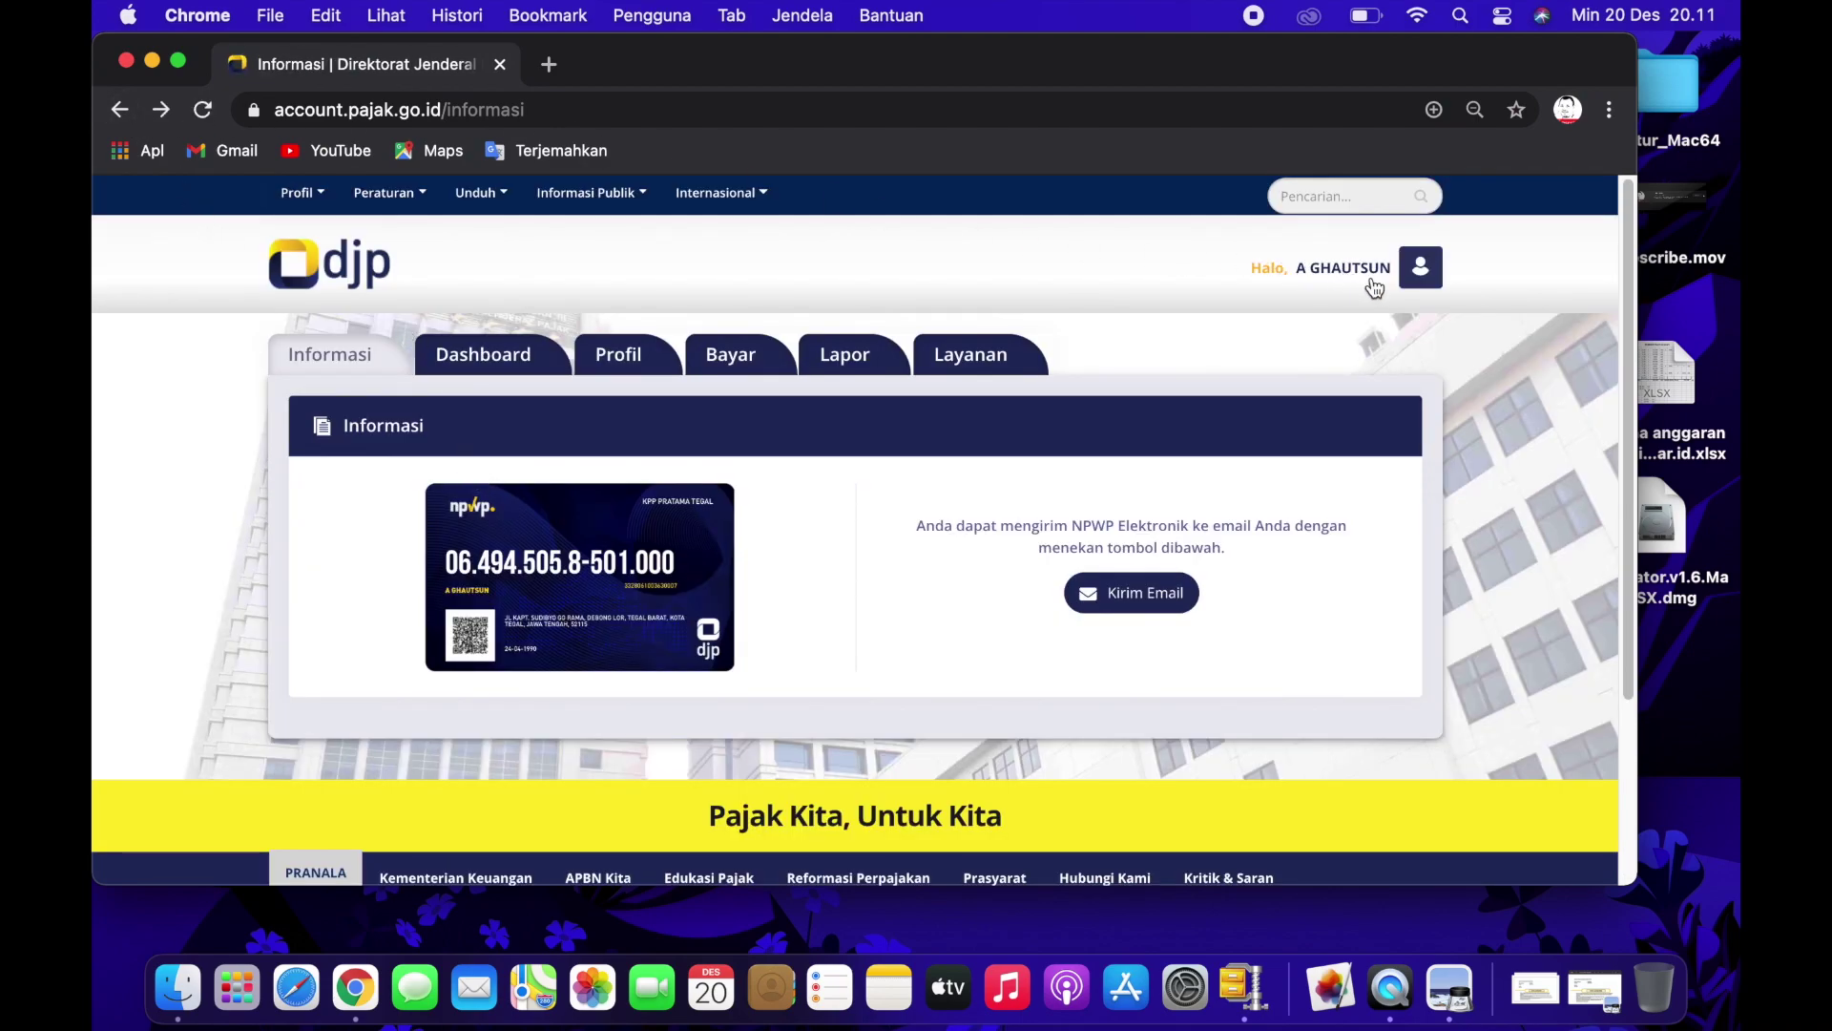
# Step: Log out of the tax account with Keluar and close the SMS OTP announcement
pyautogui.click(1421, 272)
pyautogui.click(1143, 533)
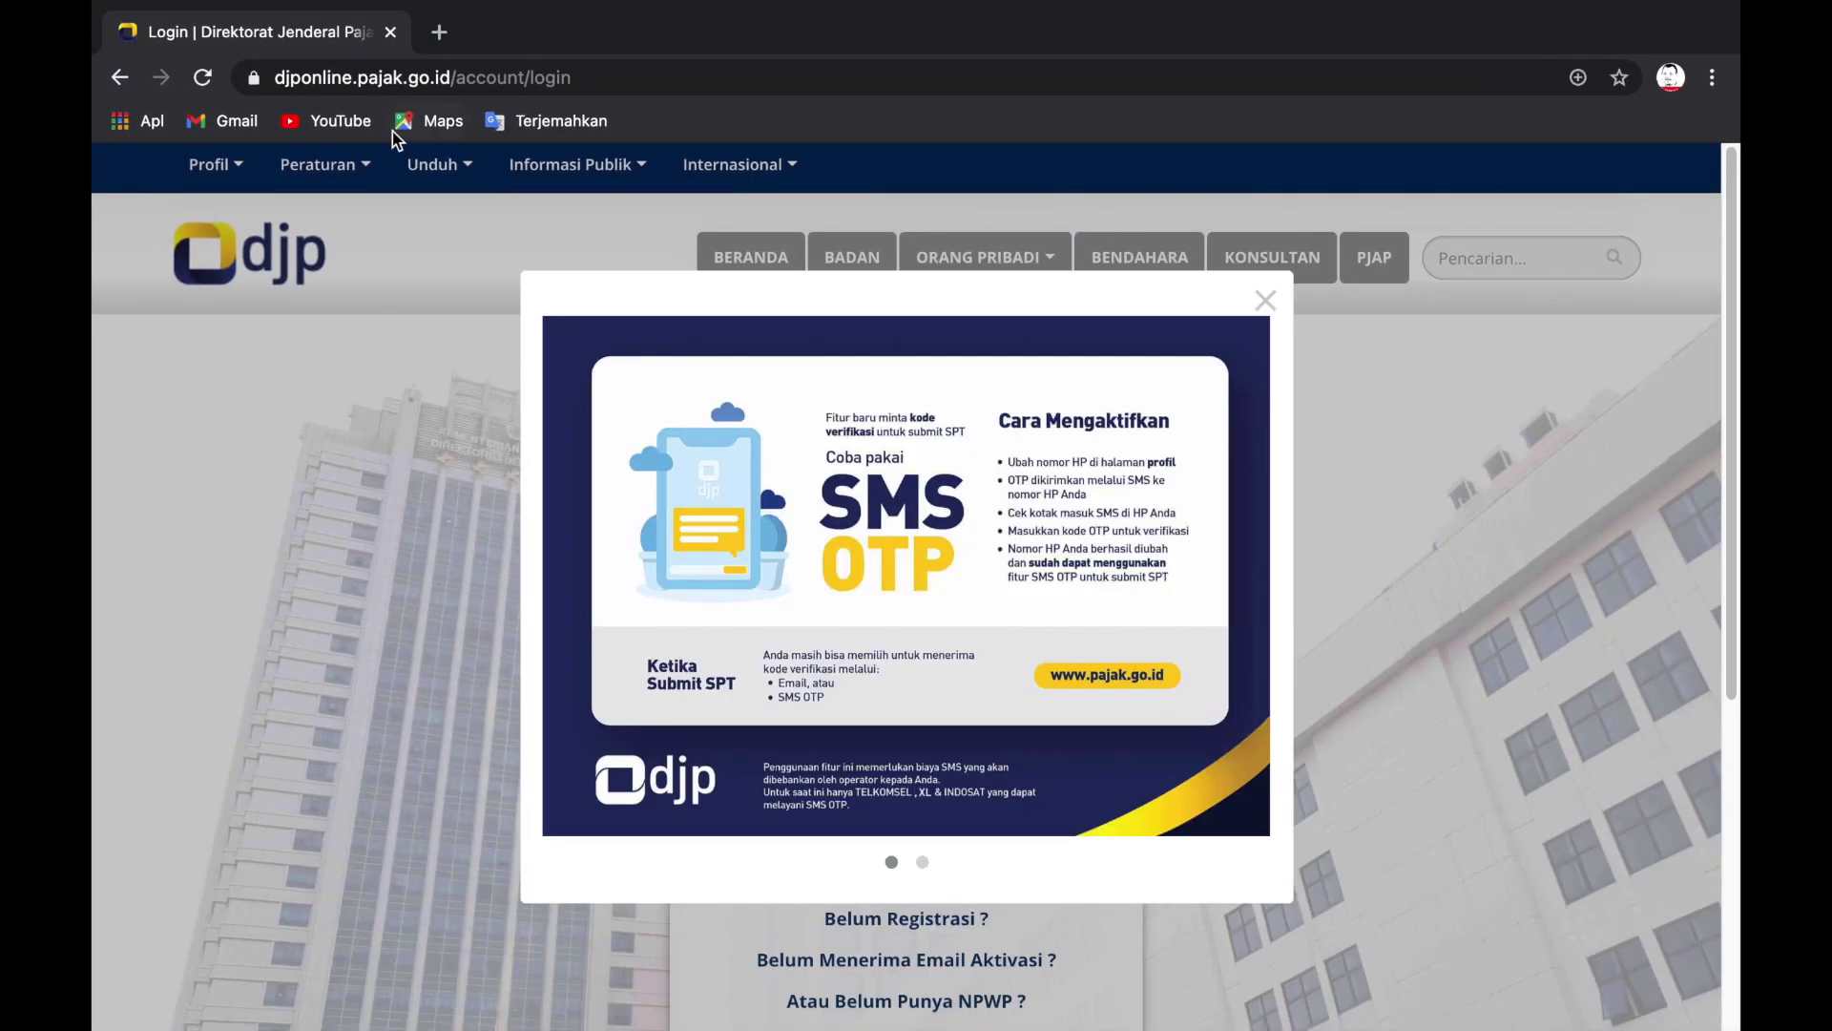
pyautogui.click(1267, 302)
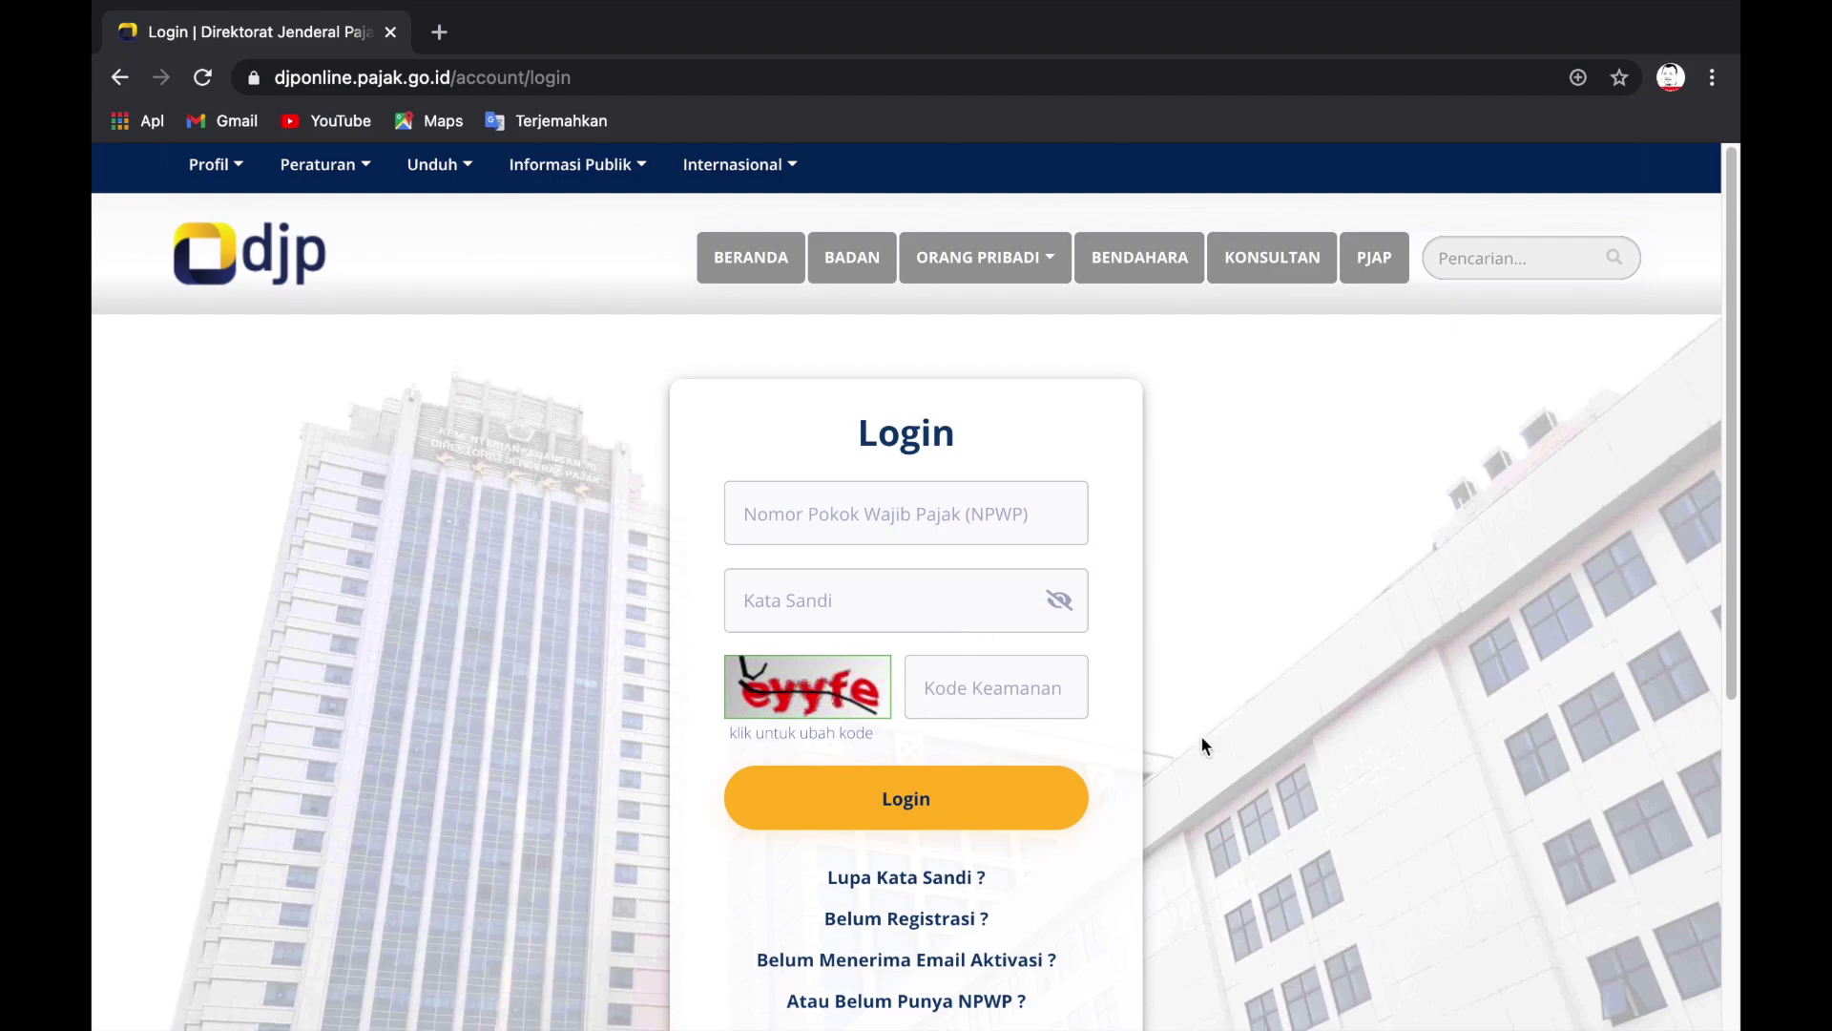
pyautogui.scroll(-1, 1366, 731)
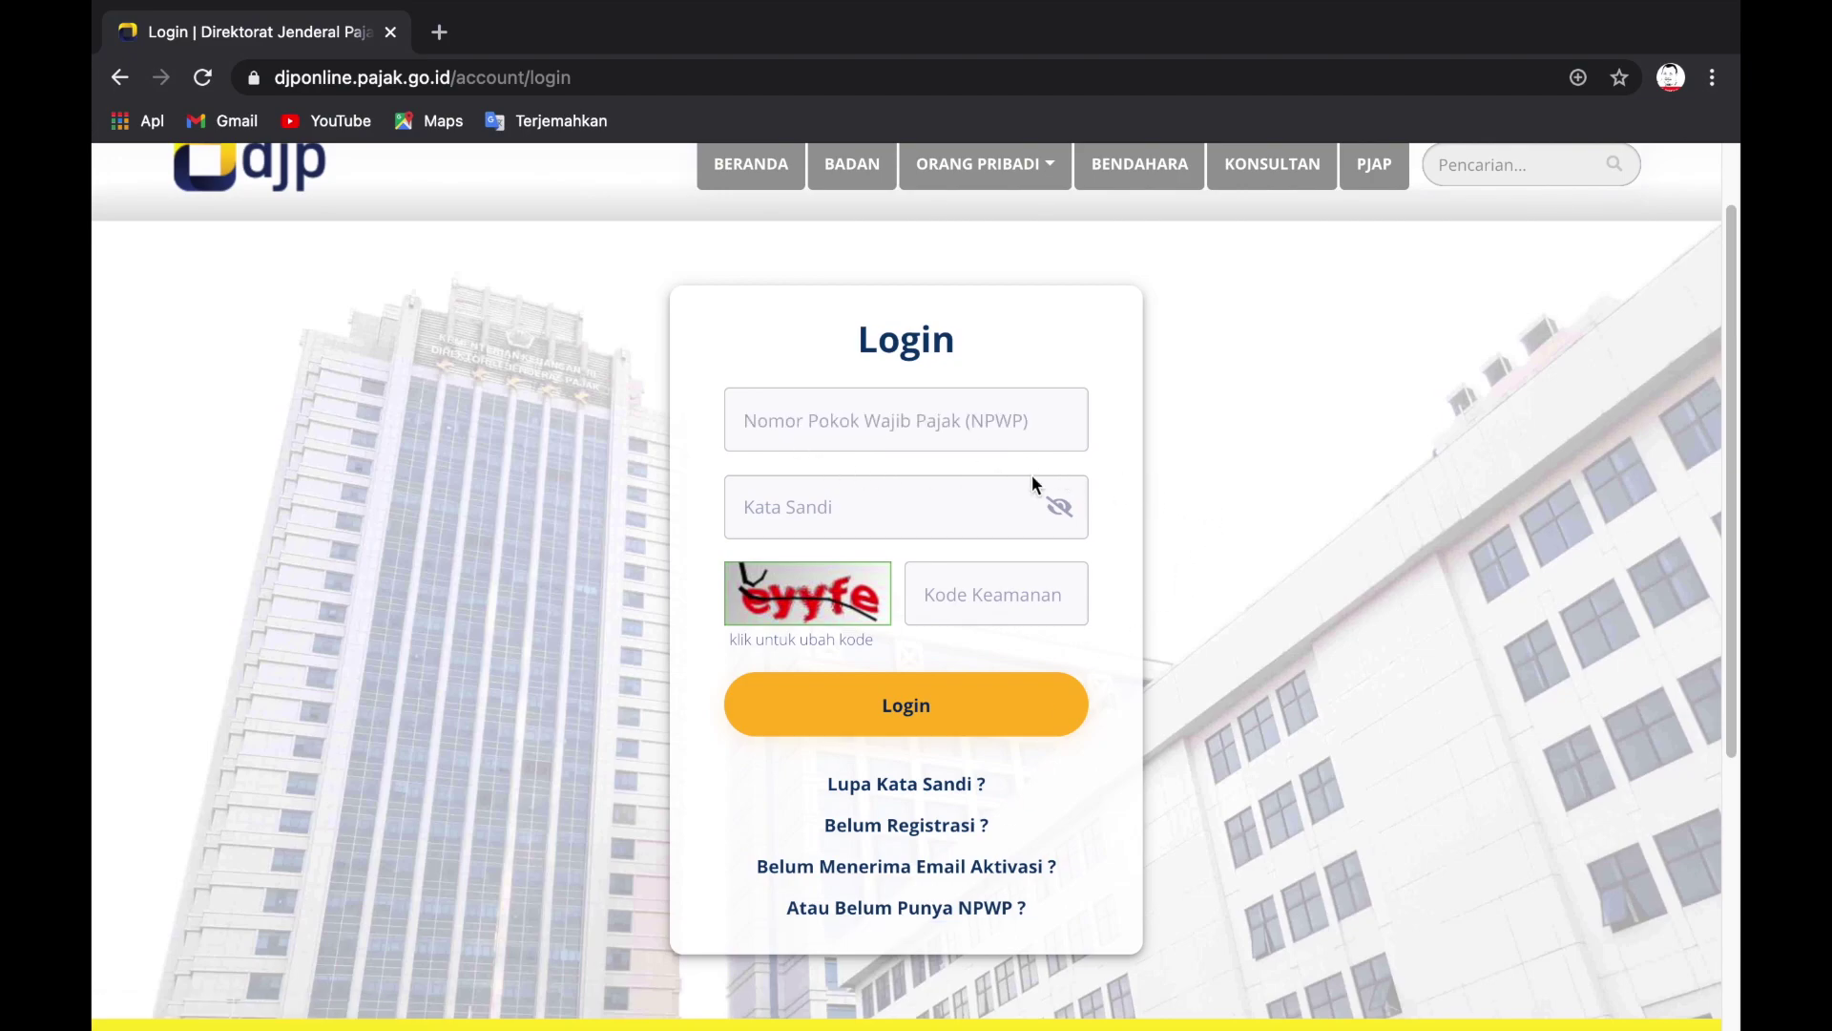
# Step: Log in with the pasted NPWP, the account password and the security code from the image
pyautogui.click(1013, 432)
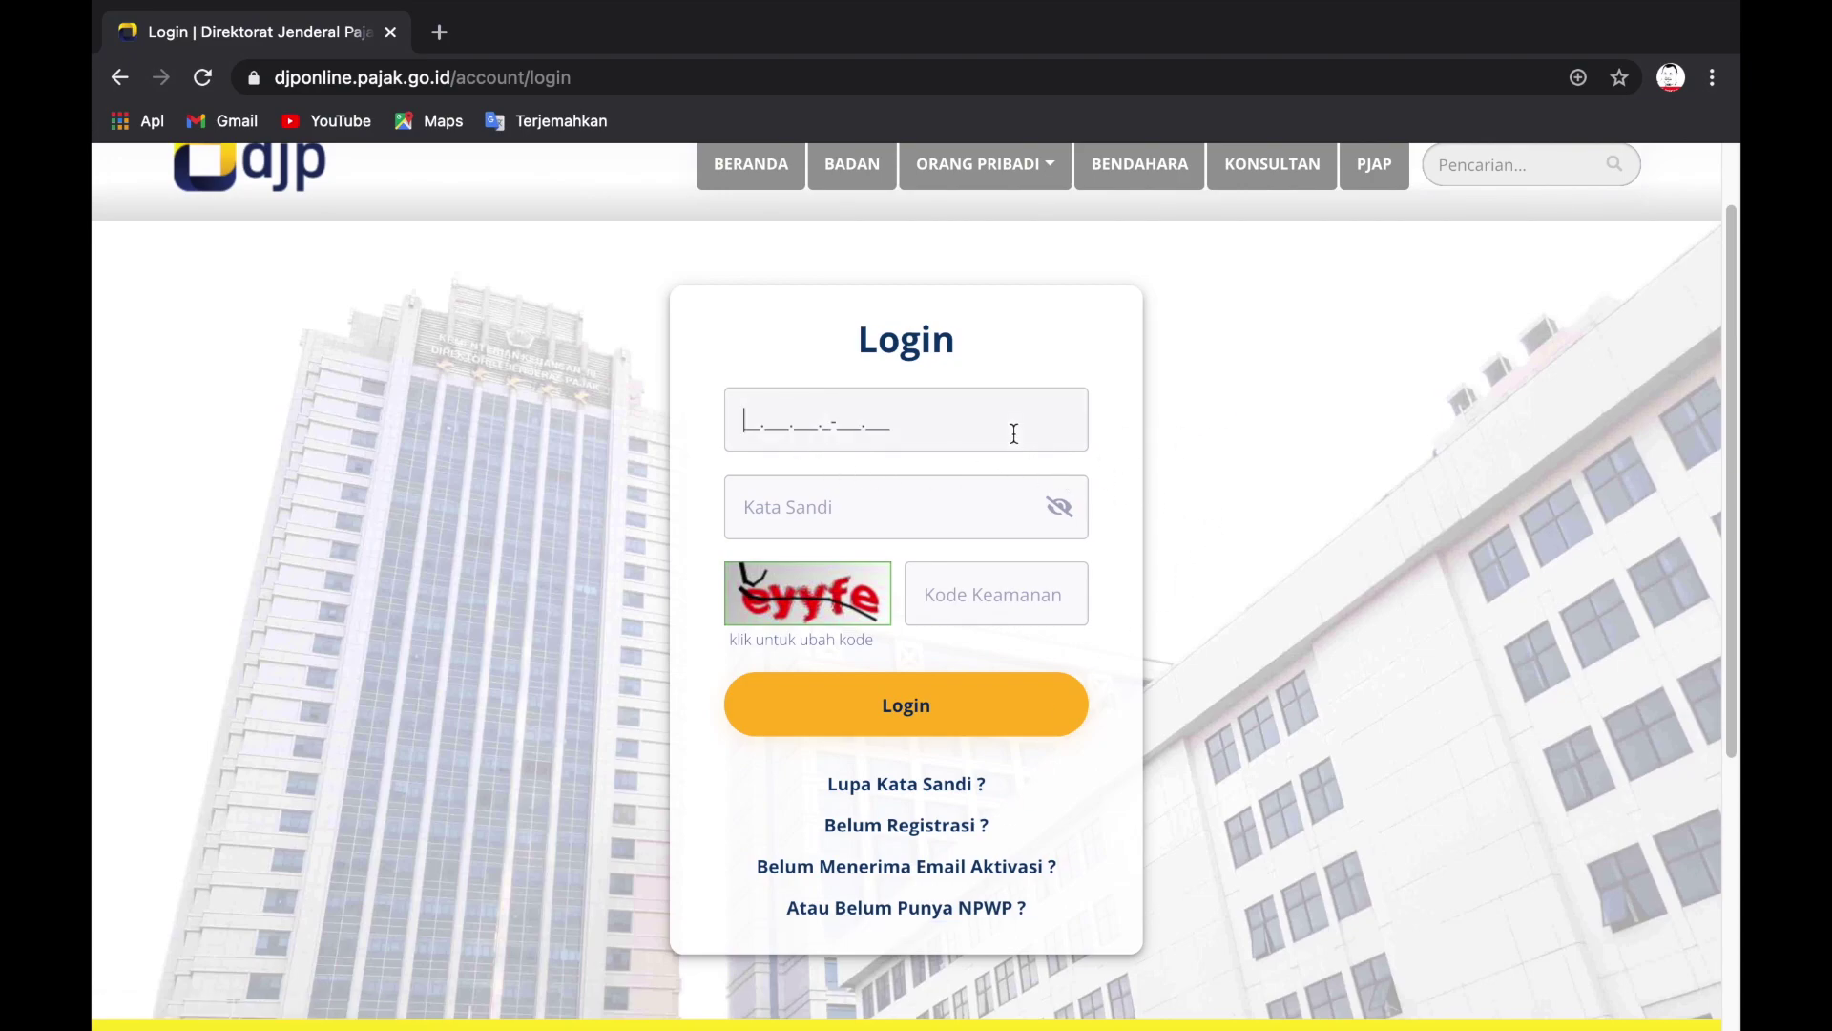
pyautogui.click(887, 499)
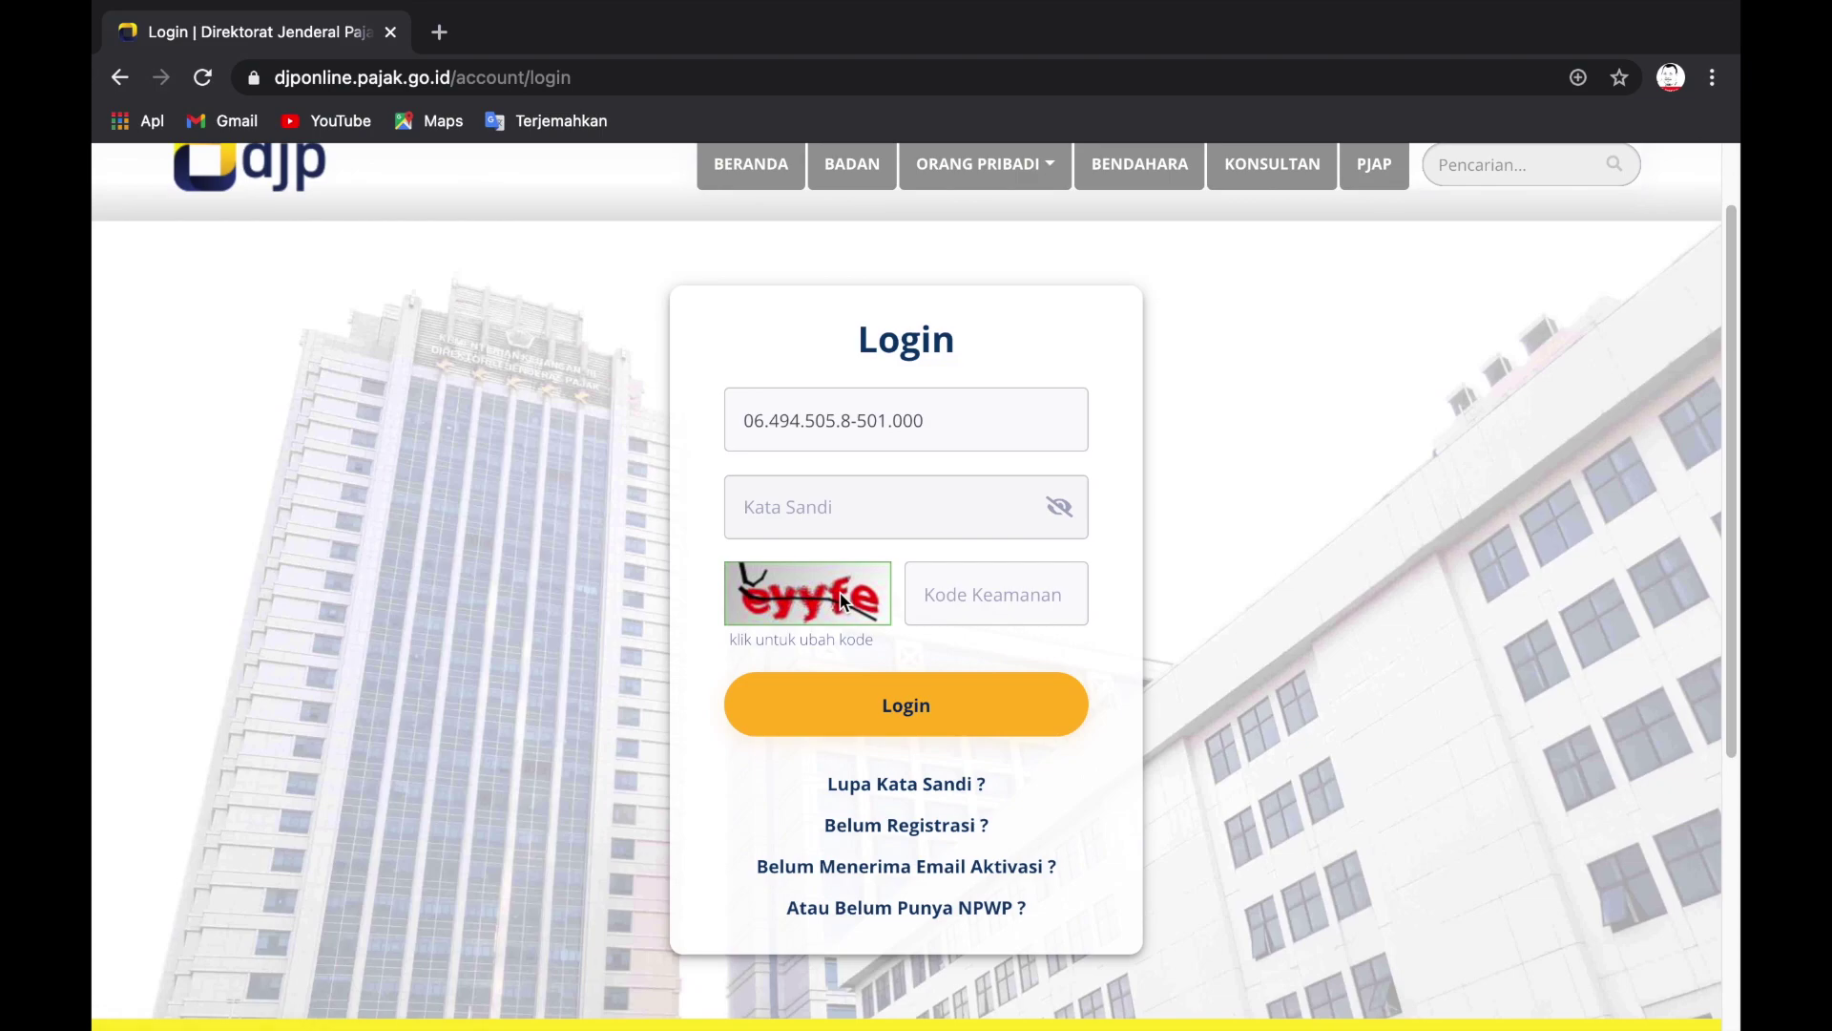
pyautogui.write('••••••')
pyautogui.click(978, 588)
pyautogui.write('eyyfe')
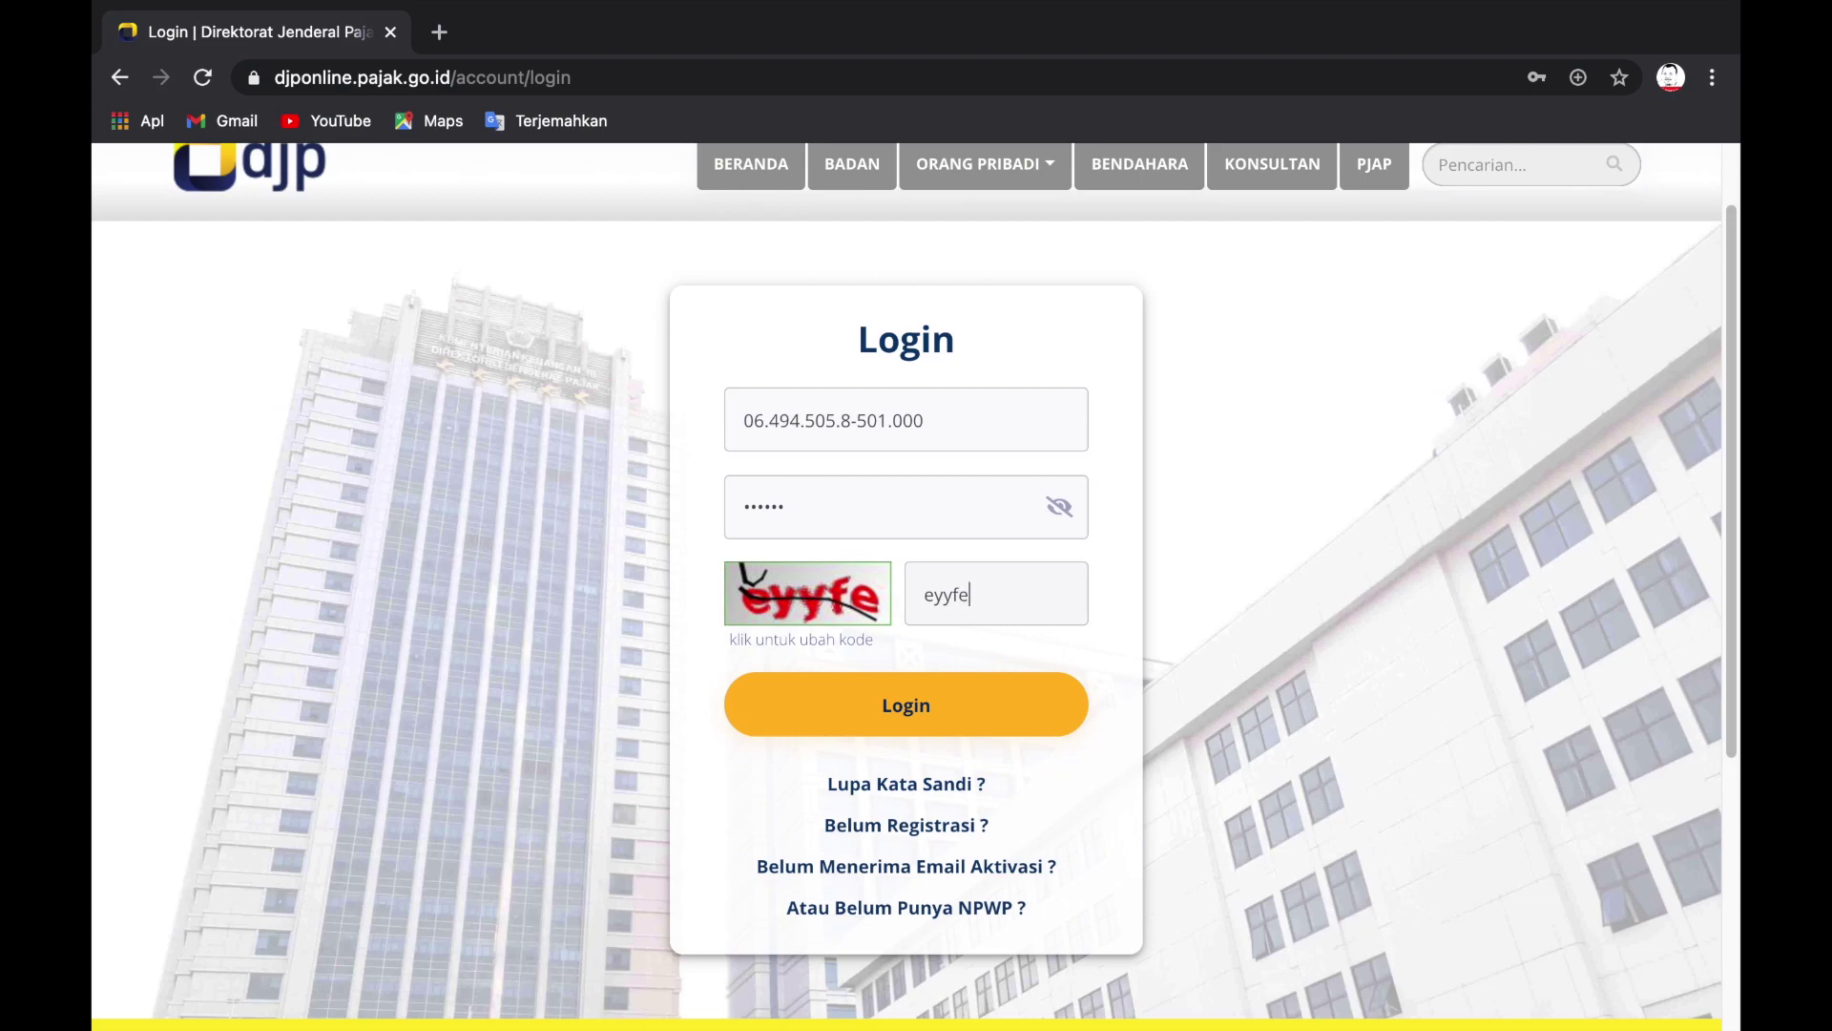
pyautogui.click(897, 721)
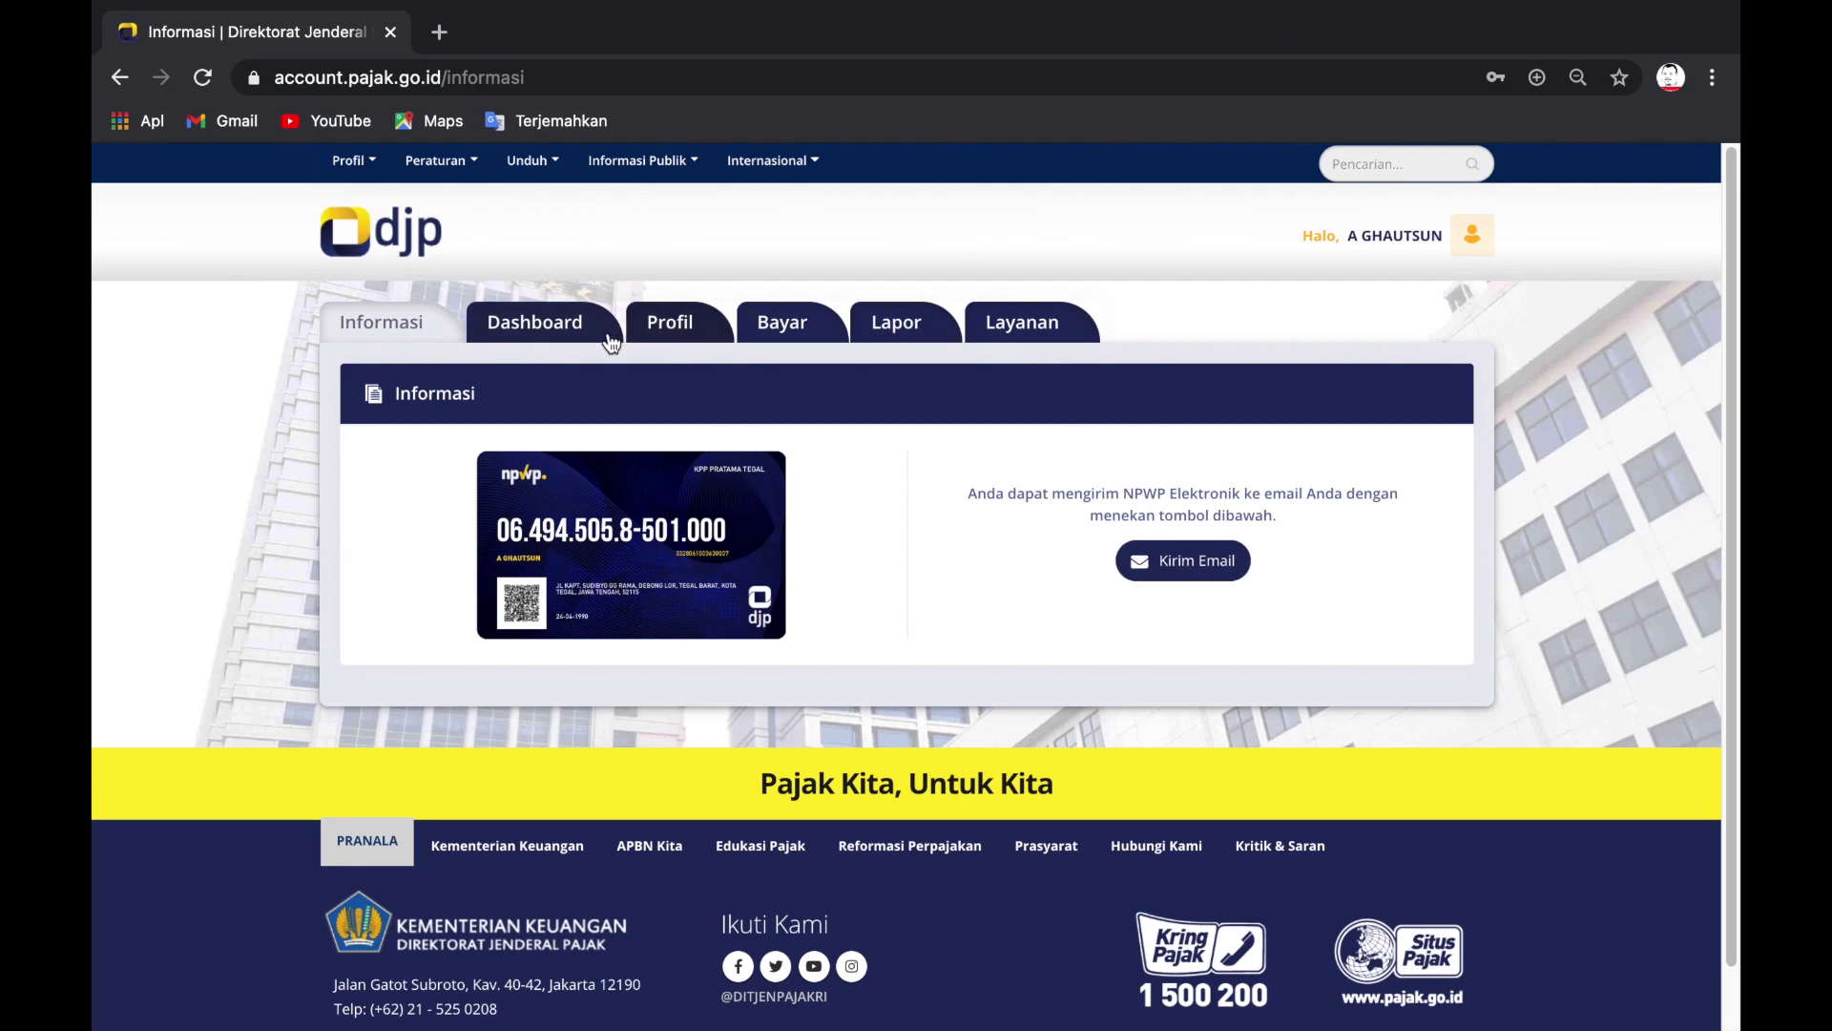
# Step: Go to the Dashboard tab to view the short profile and the tax reporting history
pyautogui.click(552, 330)
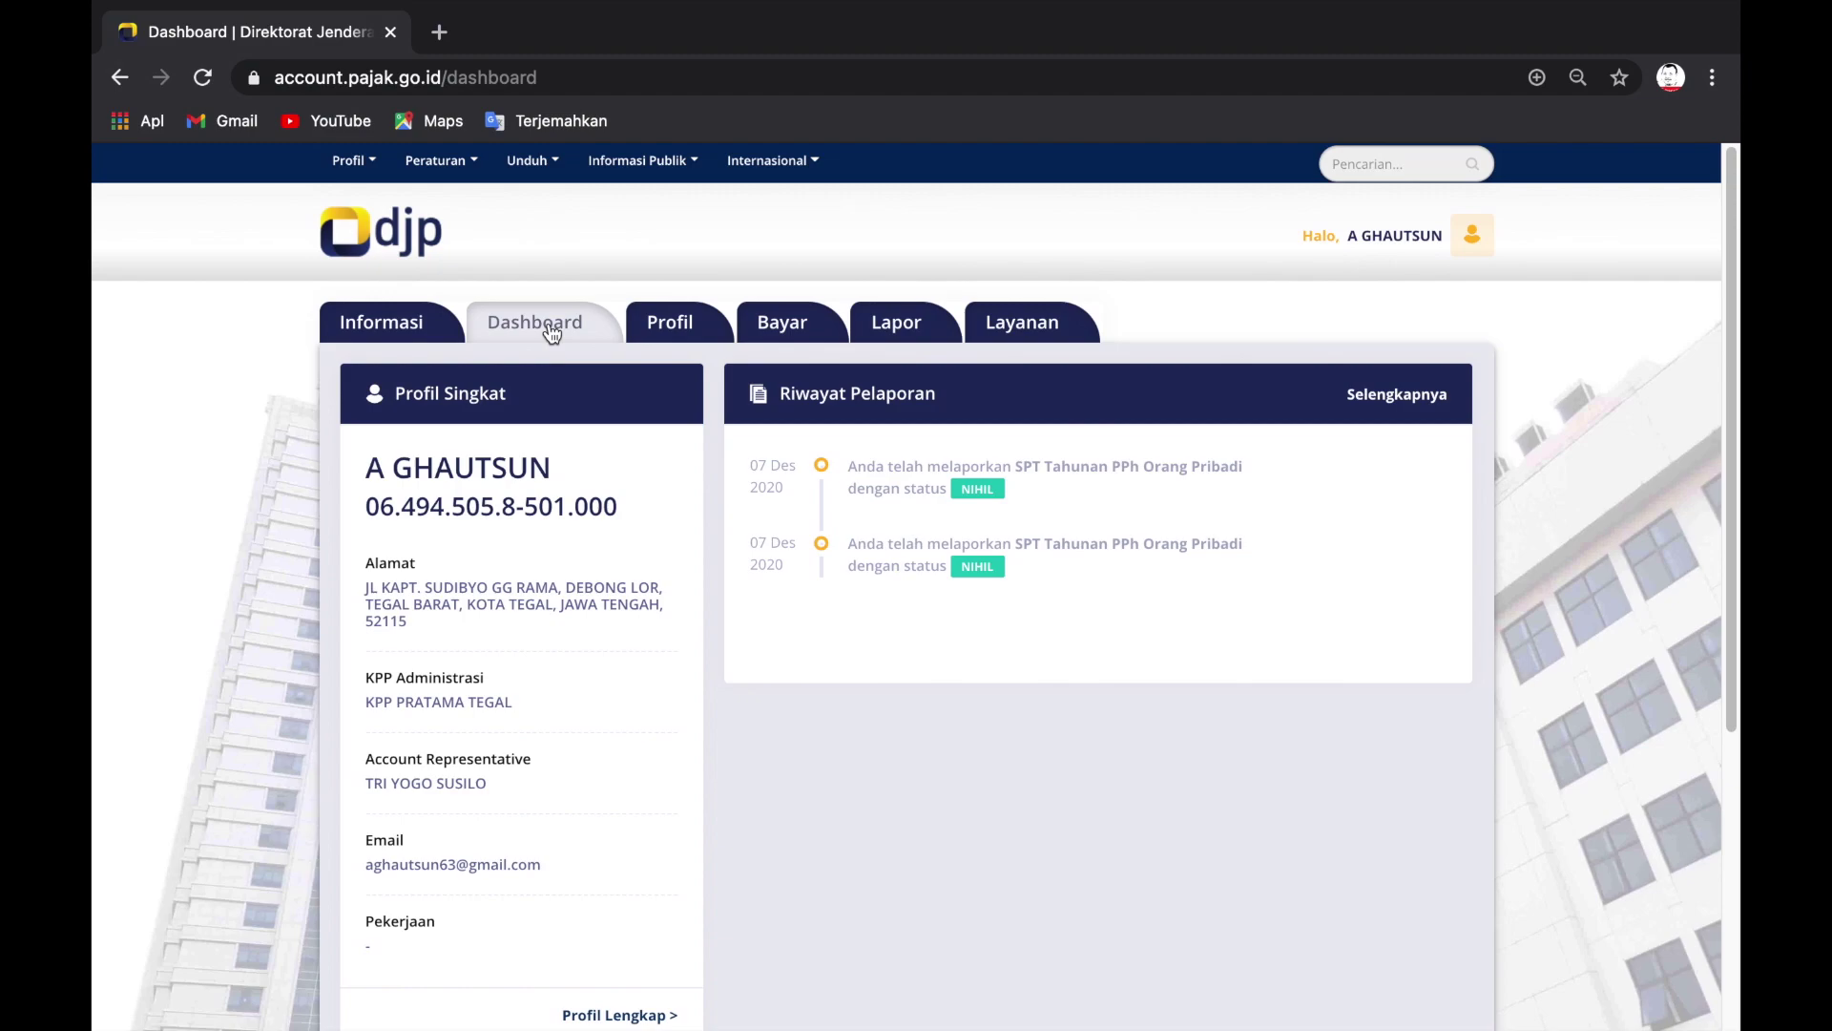
pyautogui.scroll(-1, 520, 372)
pyautogui.scroll(1, 505, 392)
# Step: On the Profil page, check whether mobile phone, e-mail and occupation fields are editable
pyautogui.click(677, 328)
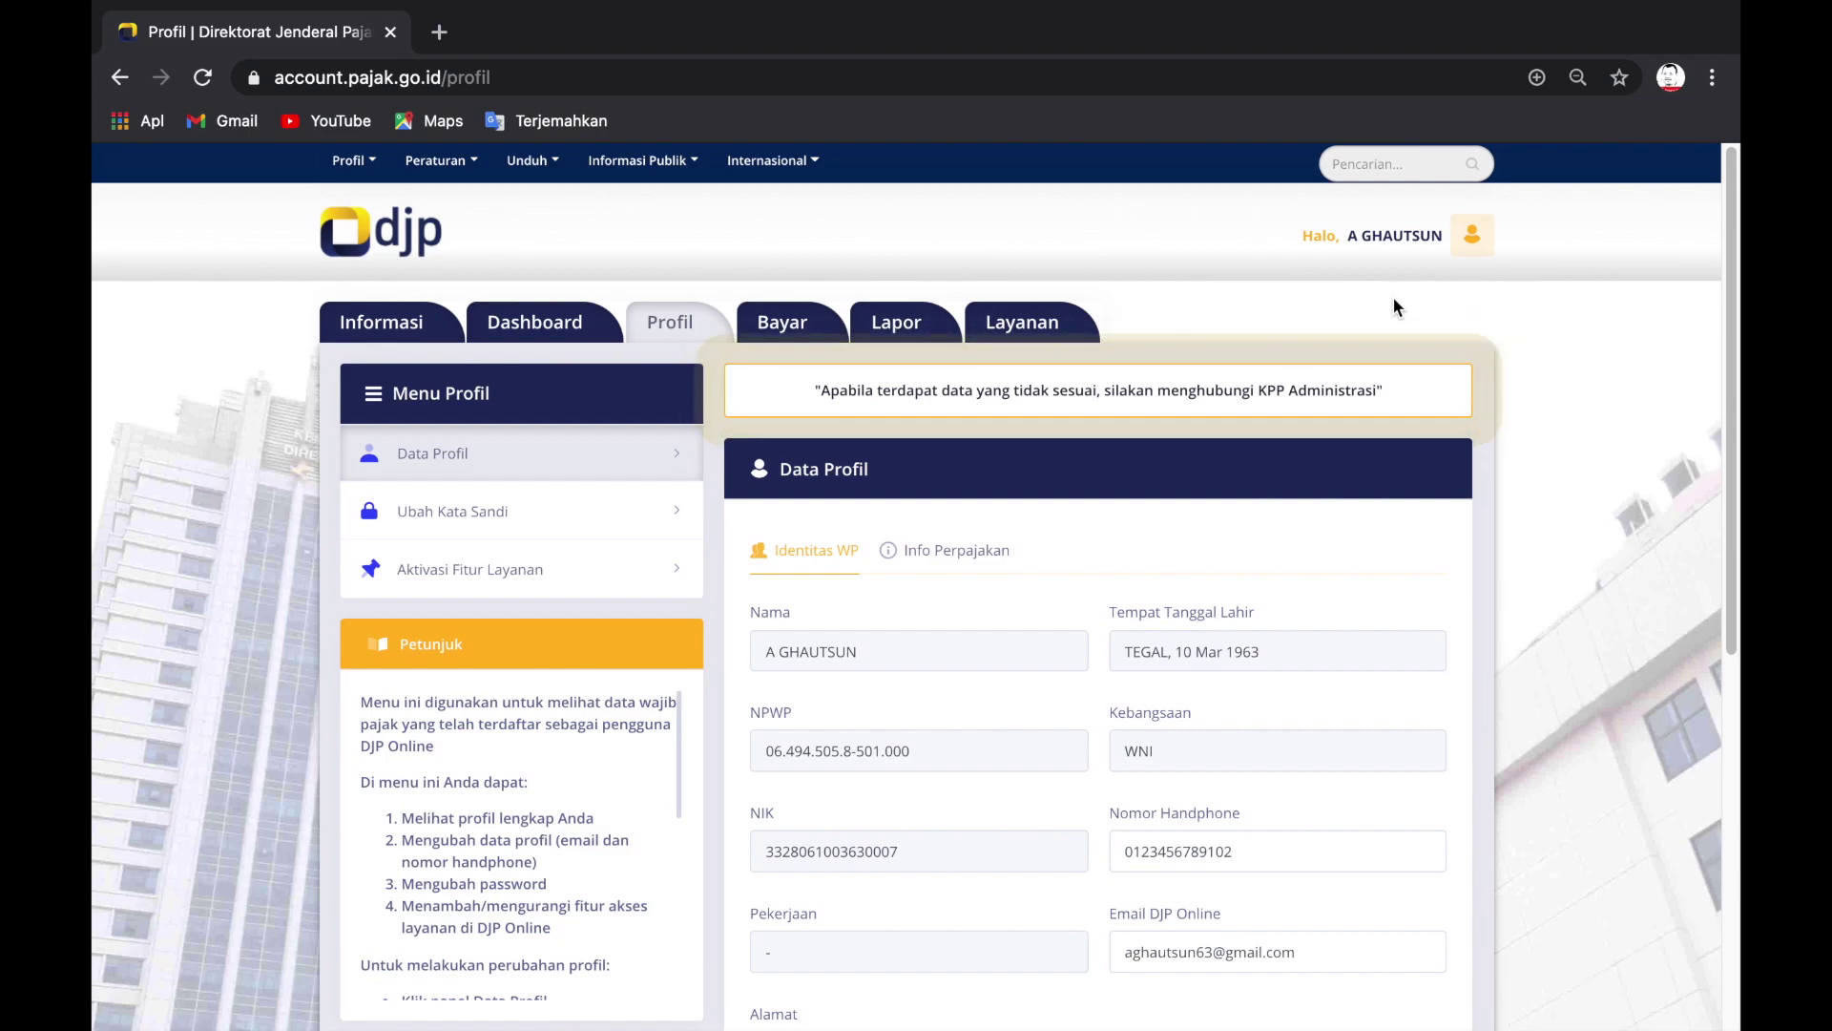
pyautogui.scroll(-1, 905, 539)
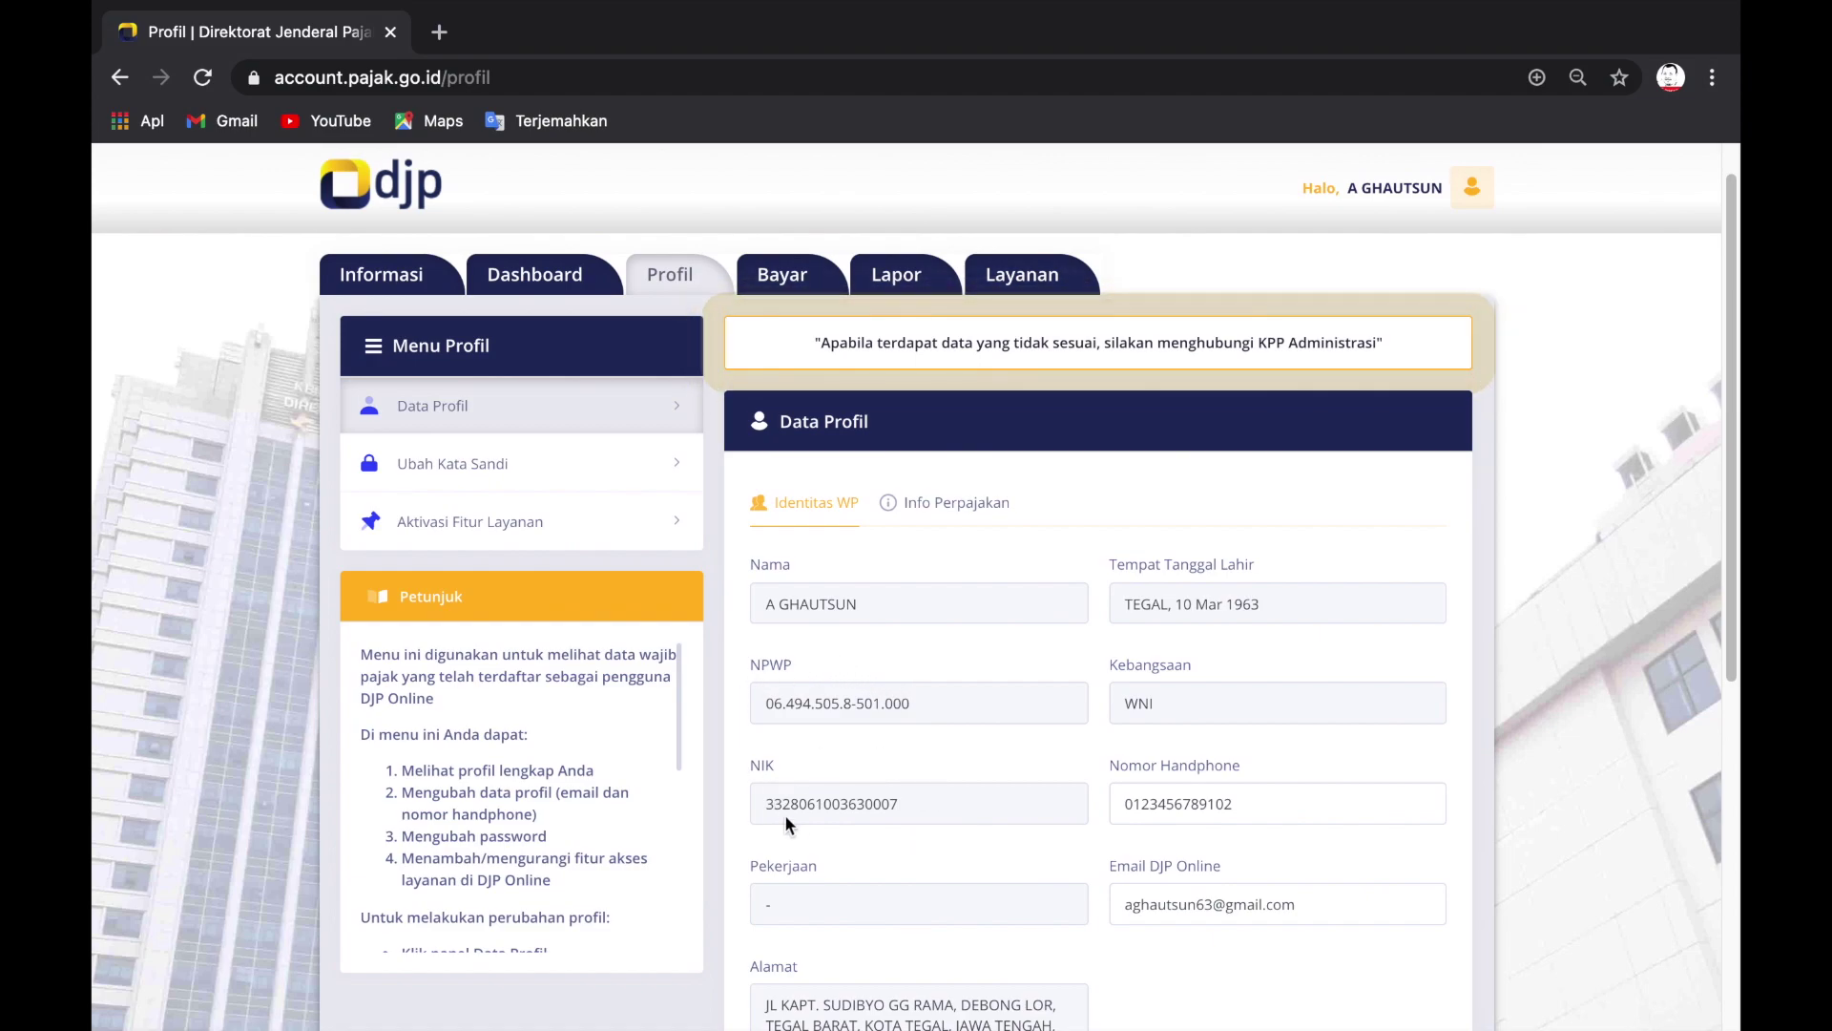
pyautogui.scroll(-6, 889, 840)
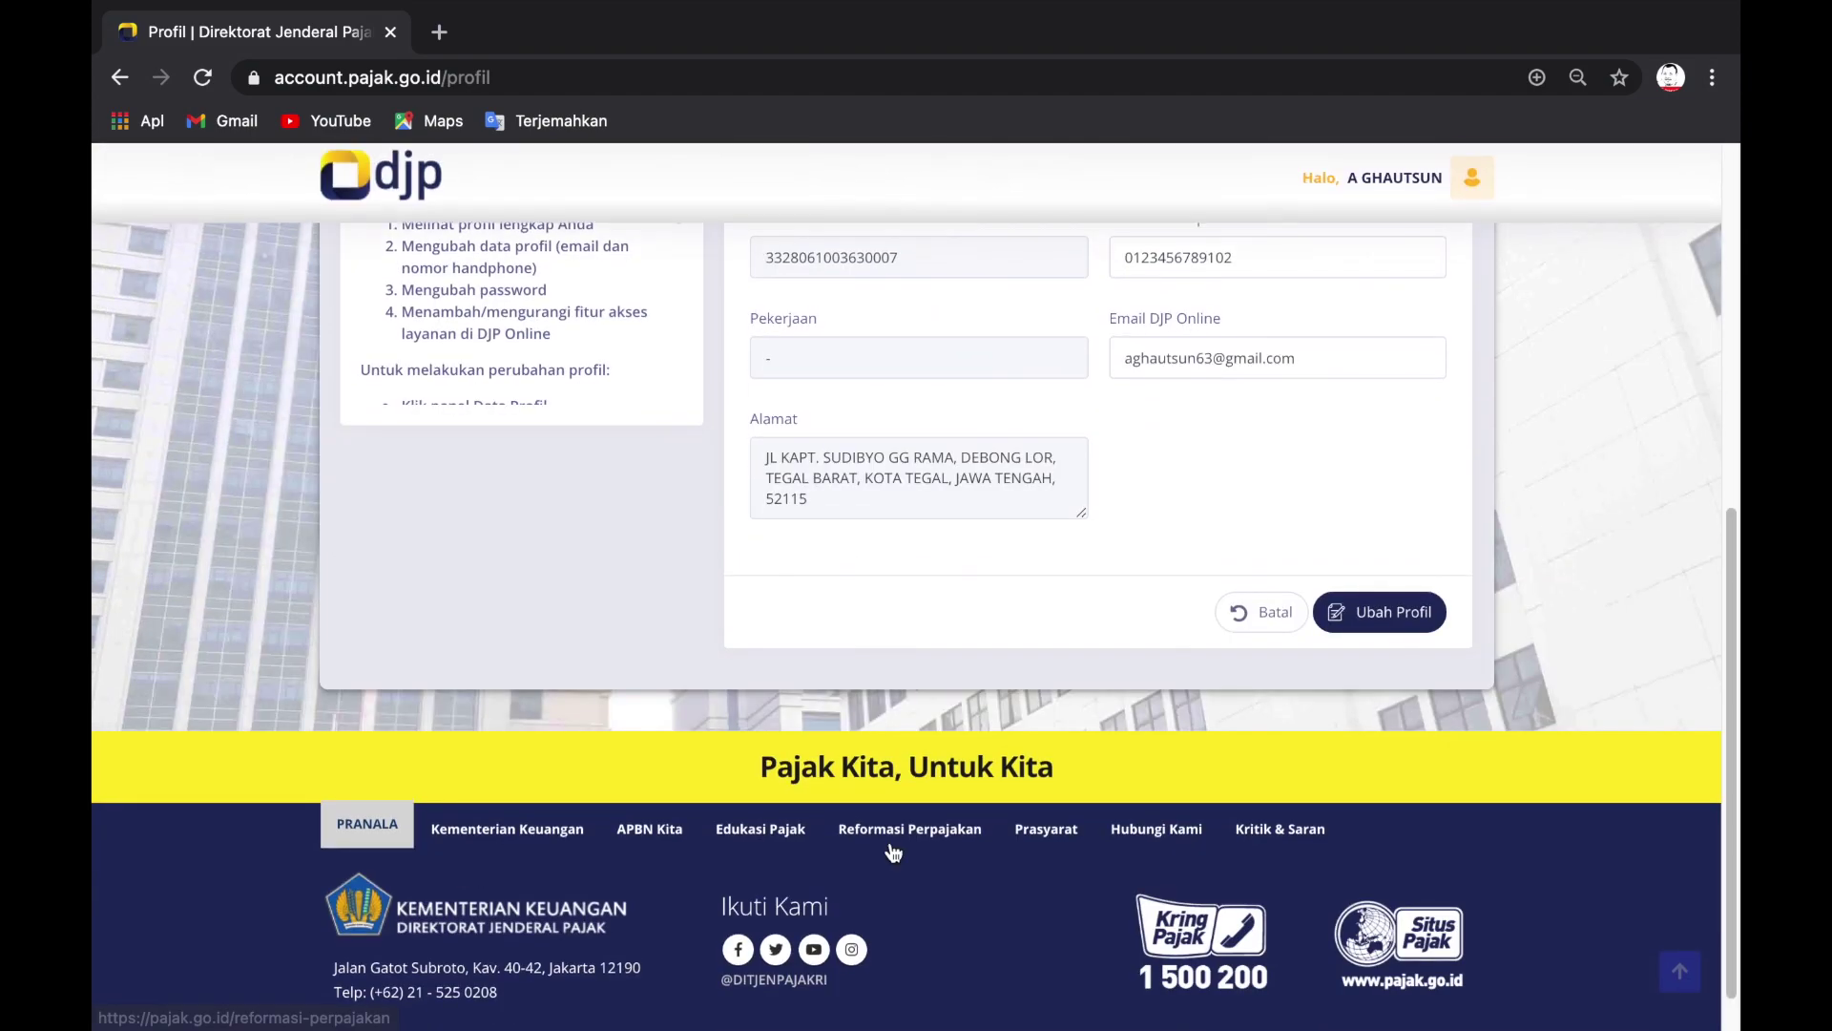
pyautogui.scroll(3, 859, 605)
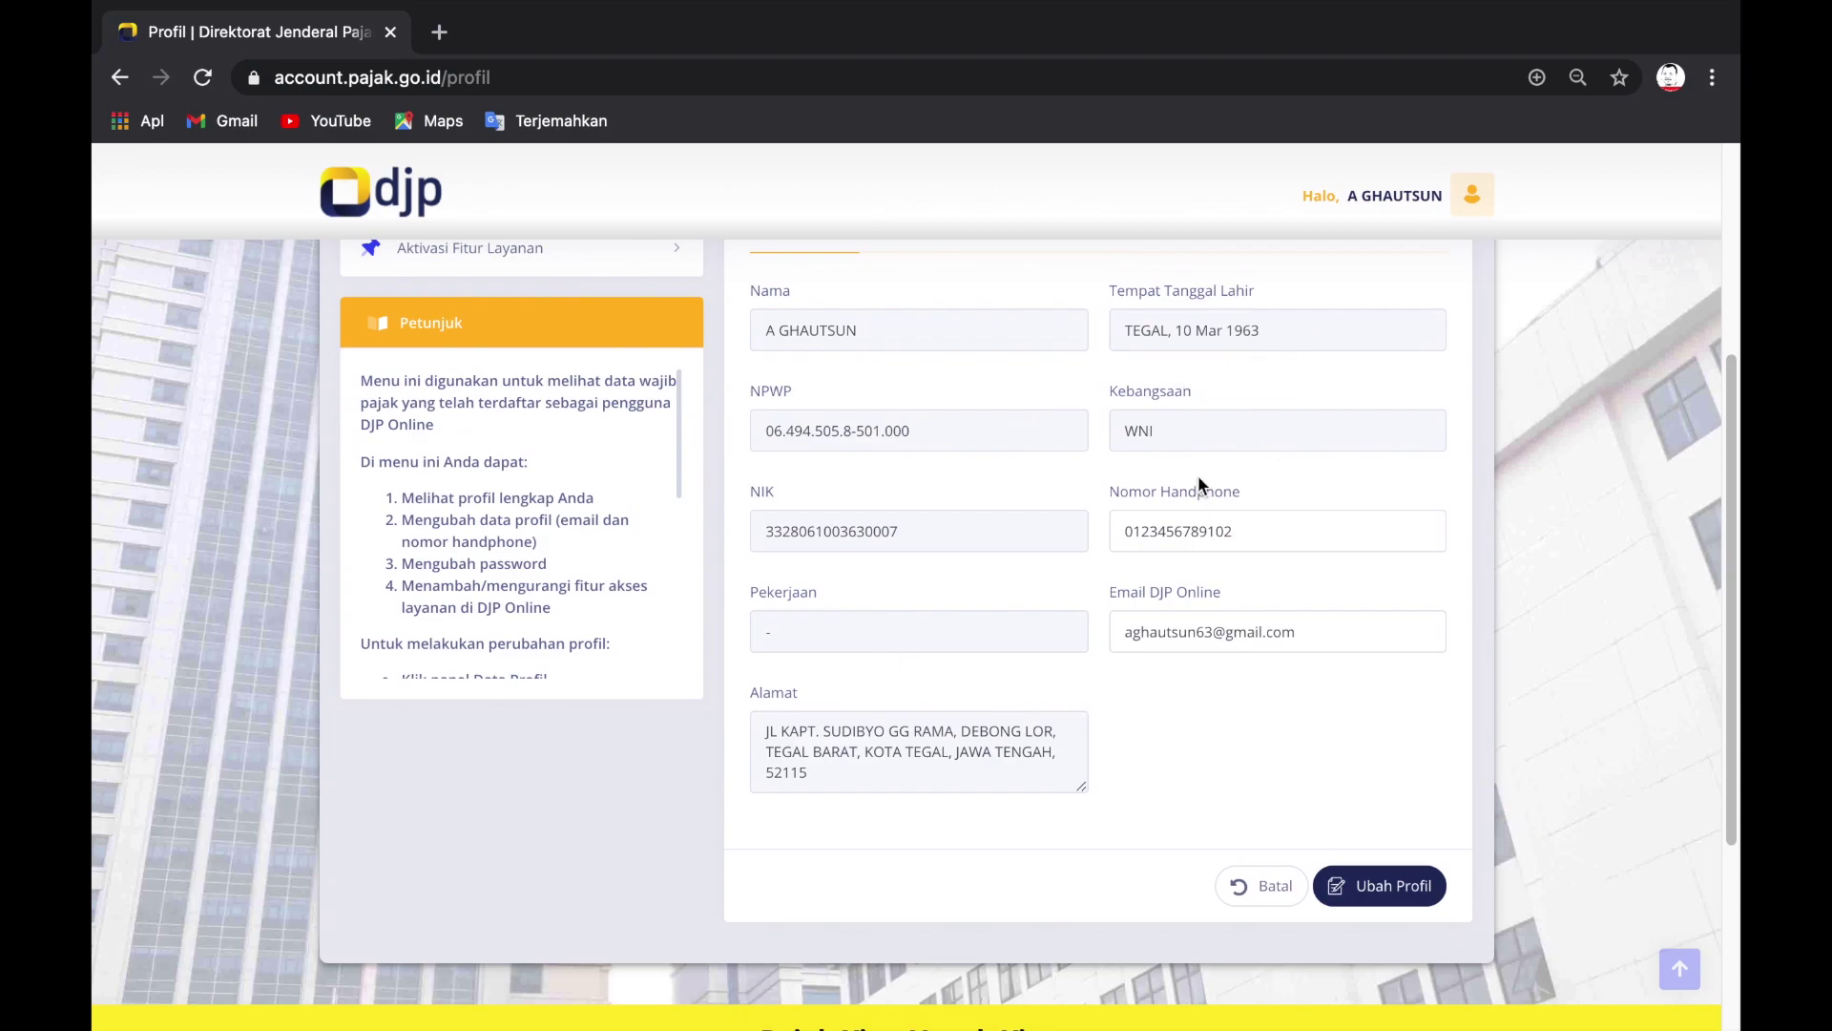
pyautogui.click(1236, 543)
pyautogui.click(1290, 539)
pyautogui.click(1337, 641)
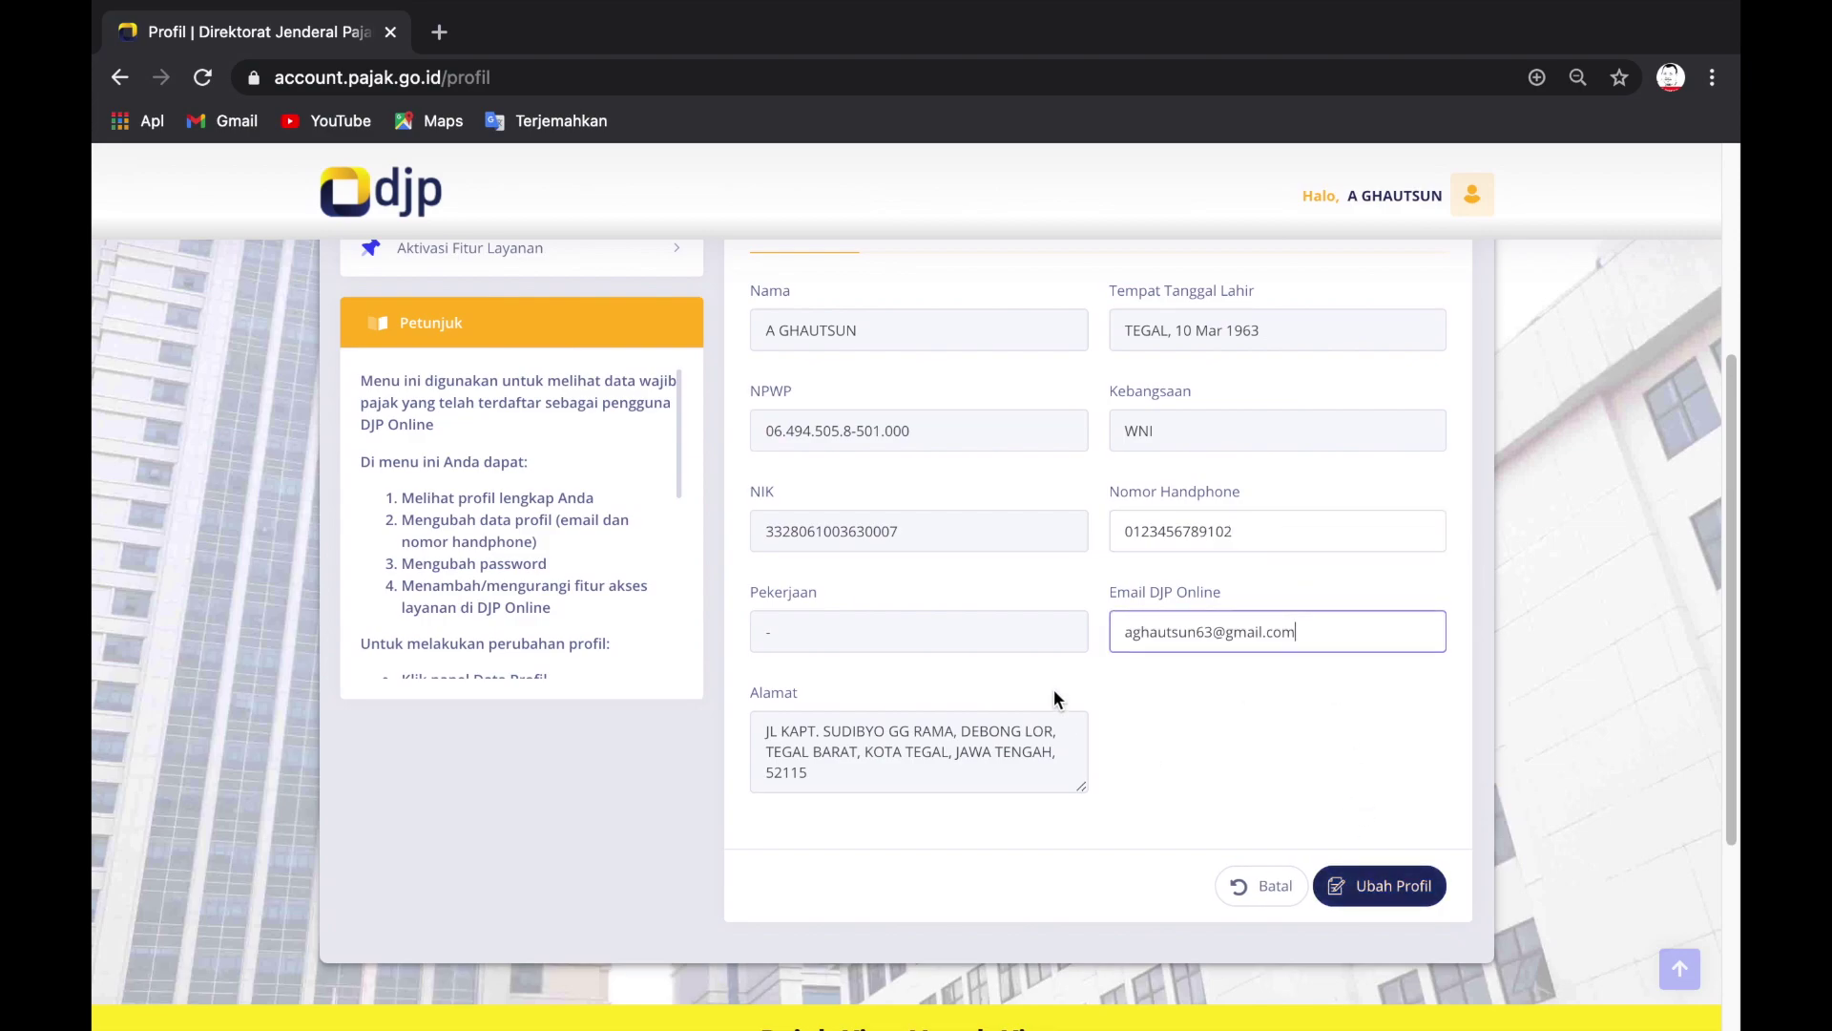
pyautogui.click(958, 617)
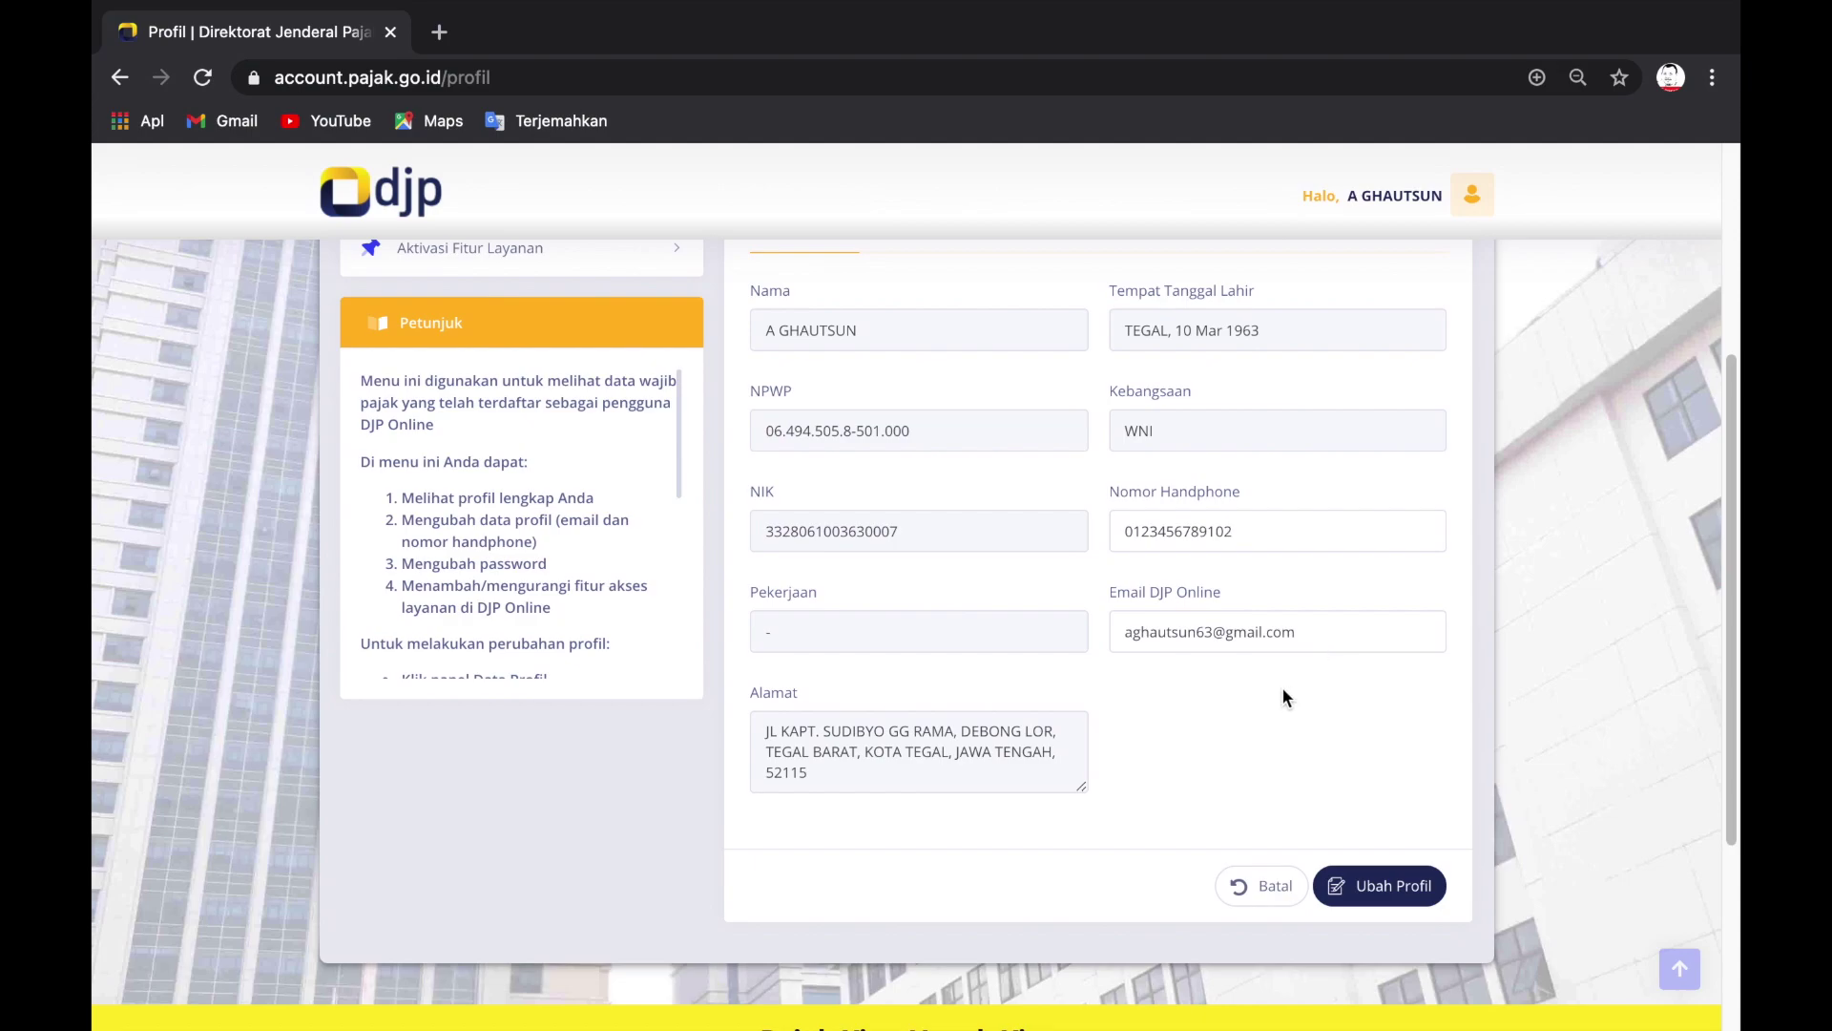
# Step: Bring up the Ubah Kata Sandi password change form from Menu Profil
pyautogui.scroll(-1, 1260, 592)
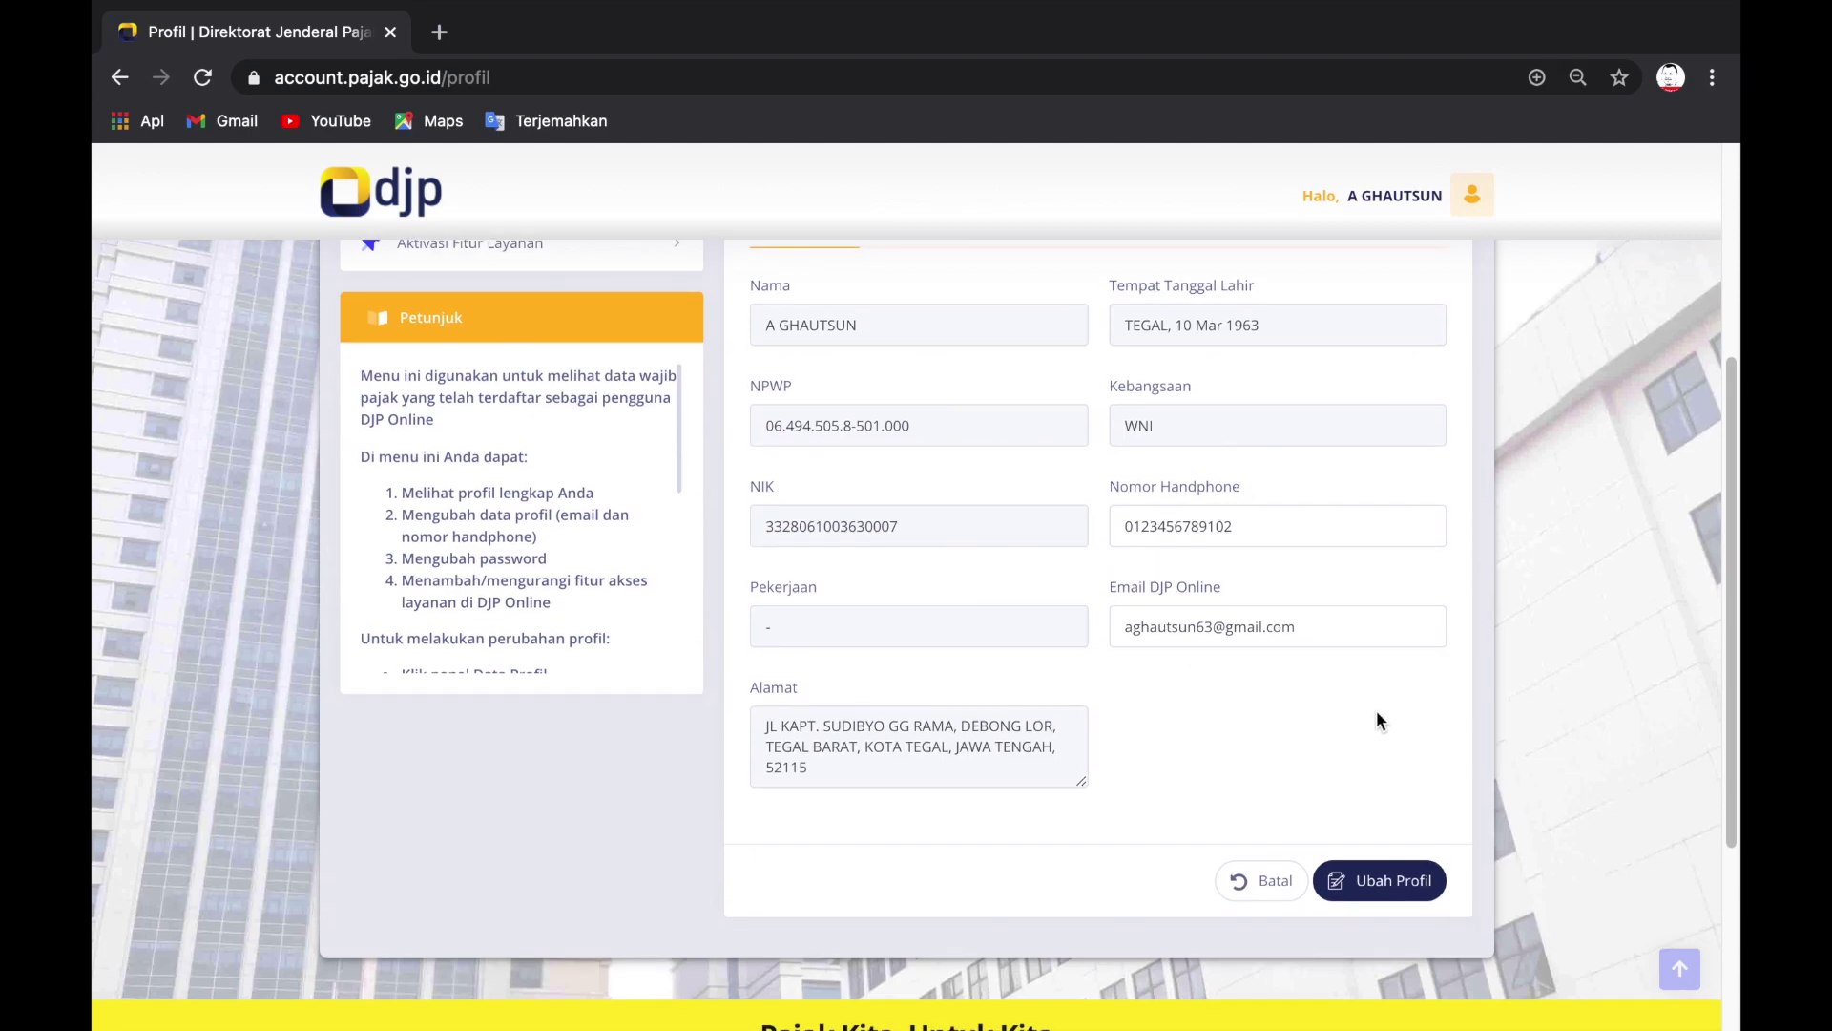
pyautogui.scroll(-3, 1356, 754)
pyautogui.scroll(10, 1284, 723)
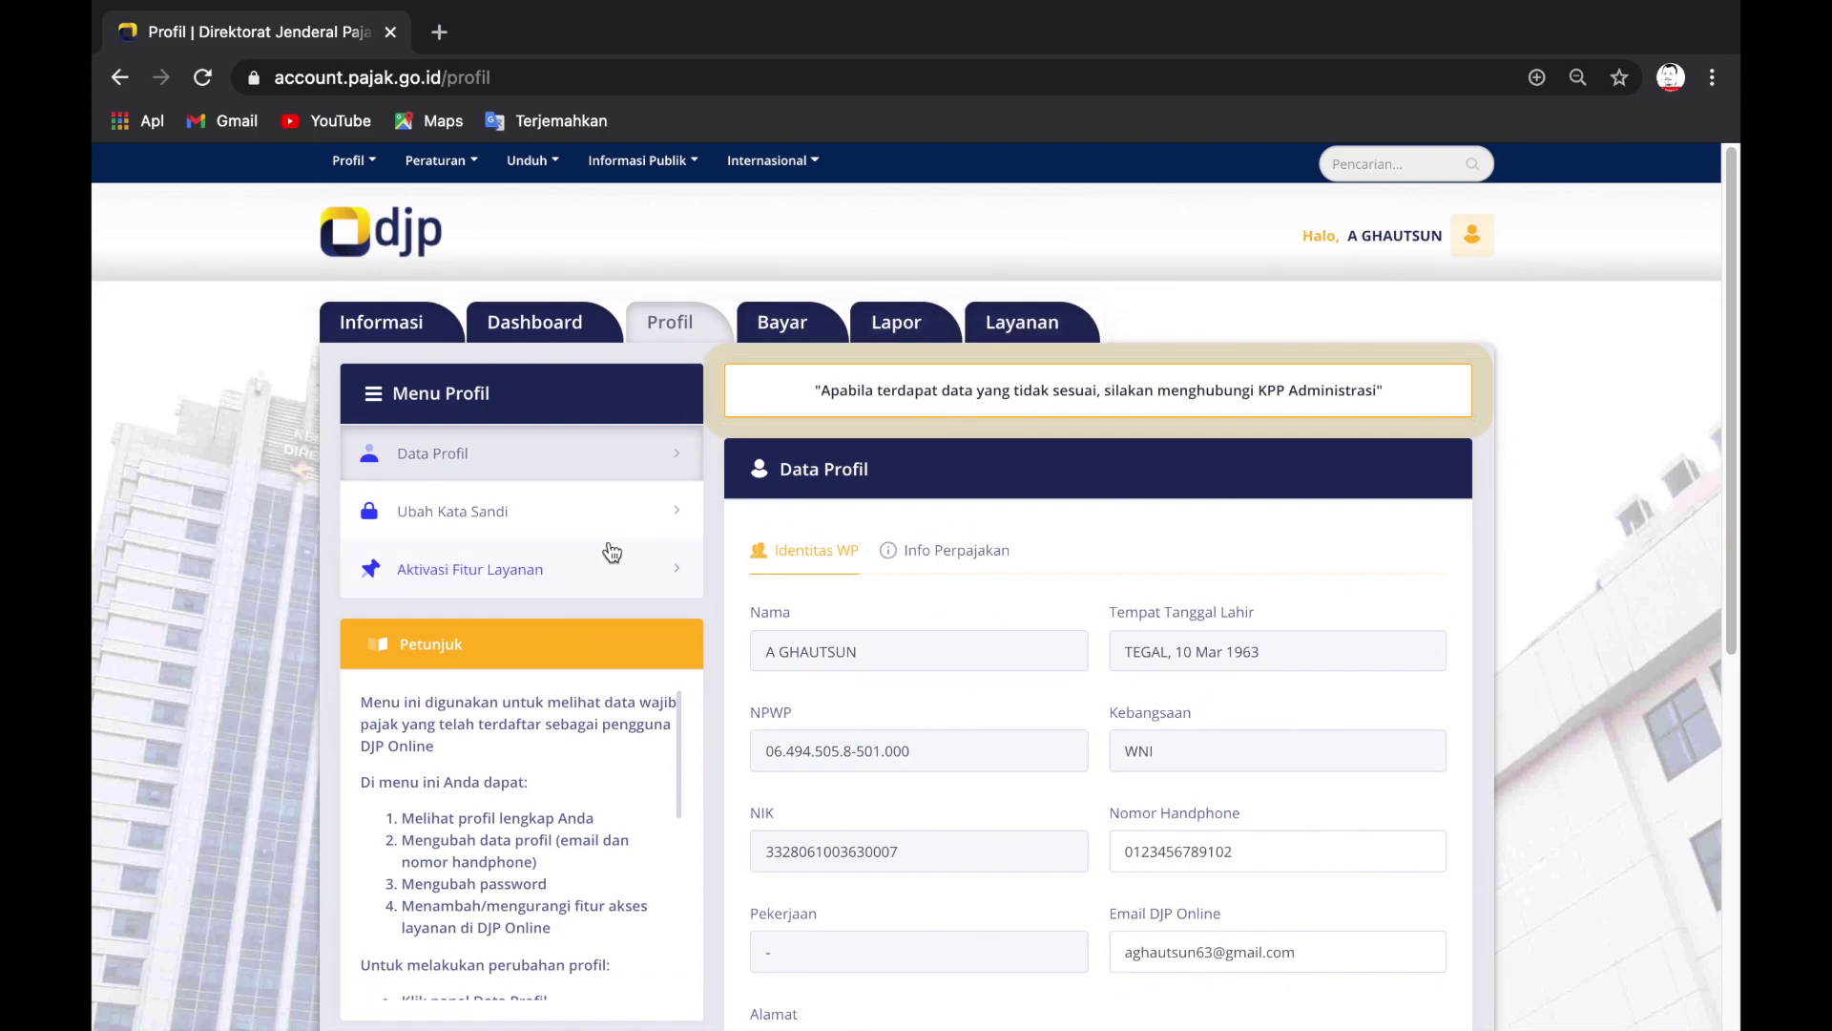
pyautogui.click(527, 529)
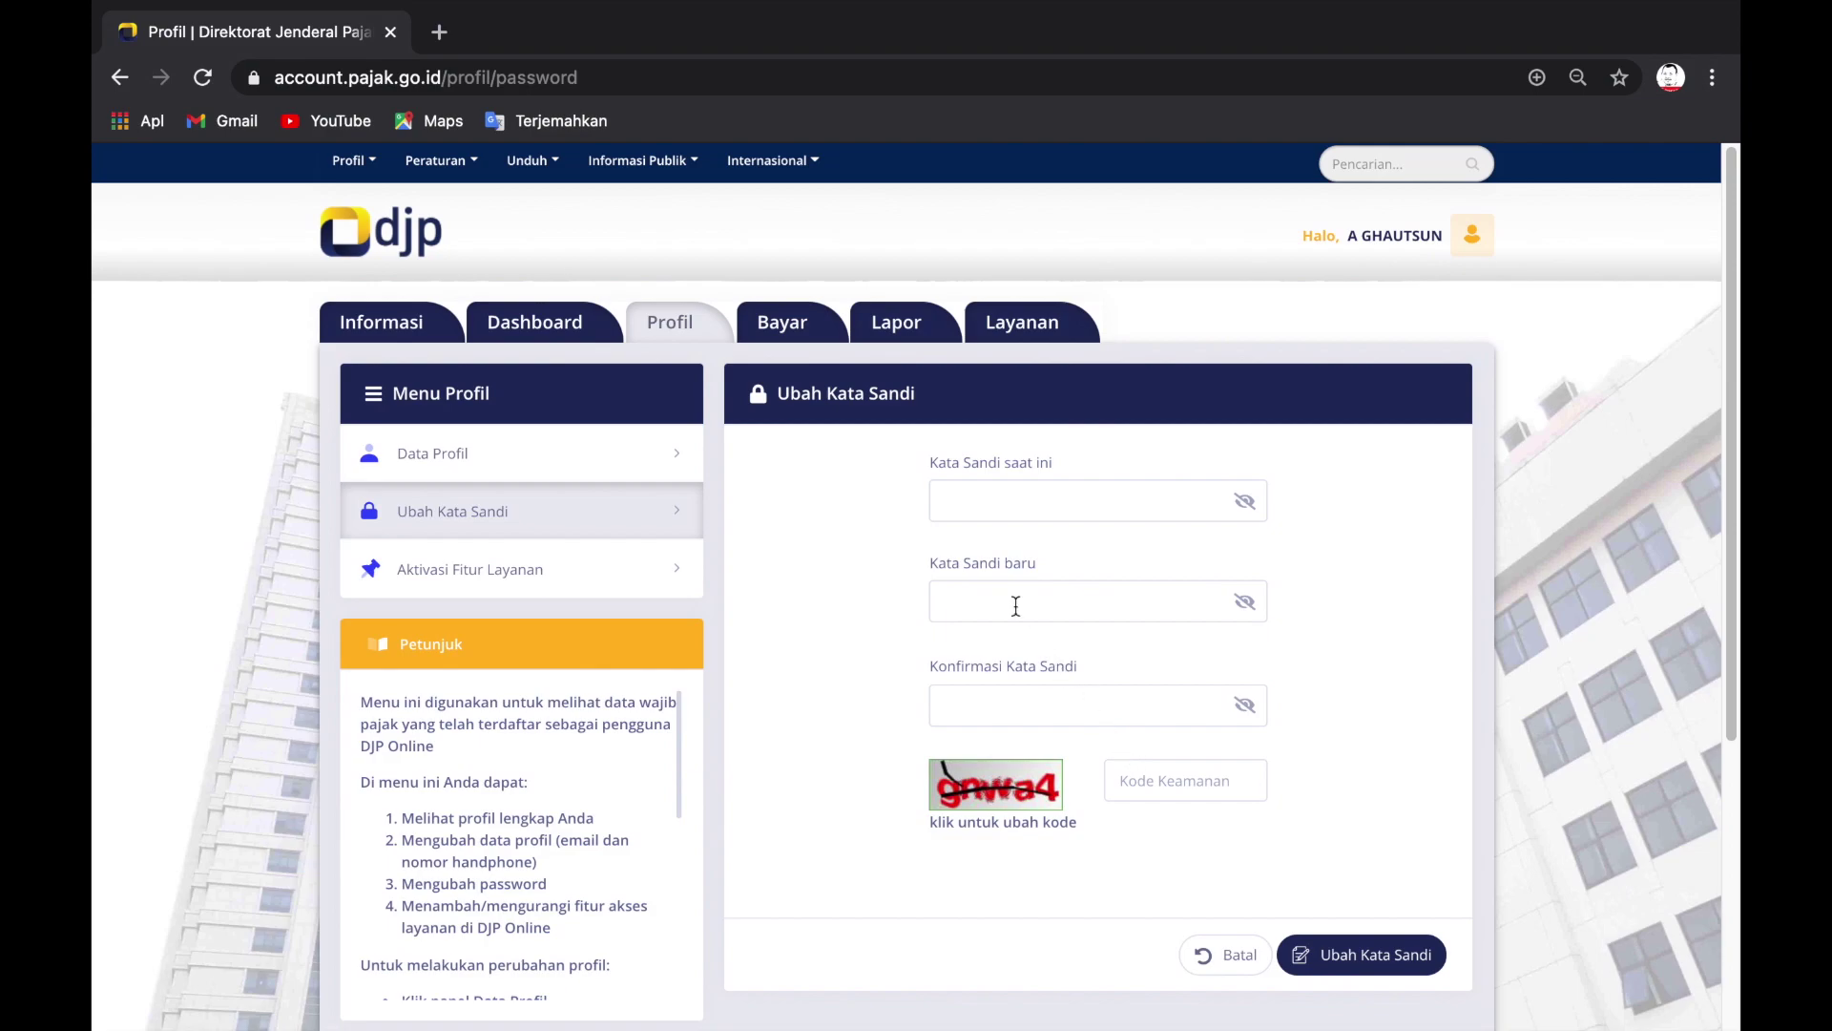
# Step: Show Aktivasi Fitur Layanan, where e-PHTB, Info KSWP and Rumah Konfirmasi Dokumen are ticked
pyautogui.click(503, 587)
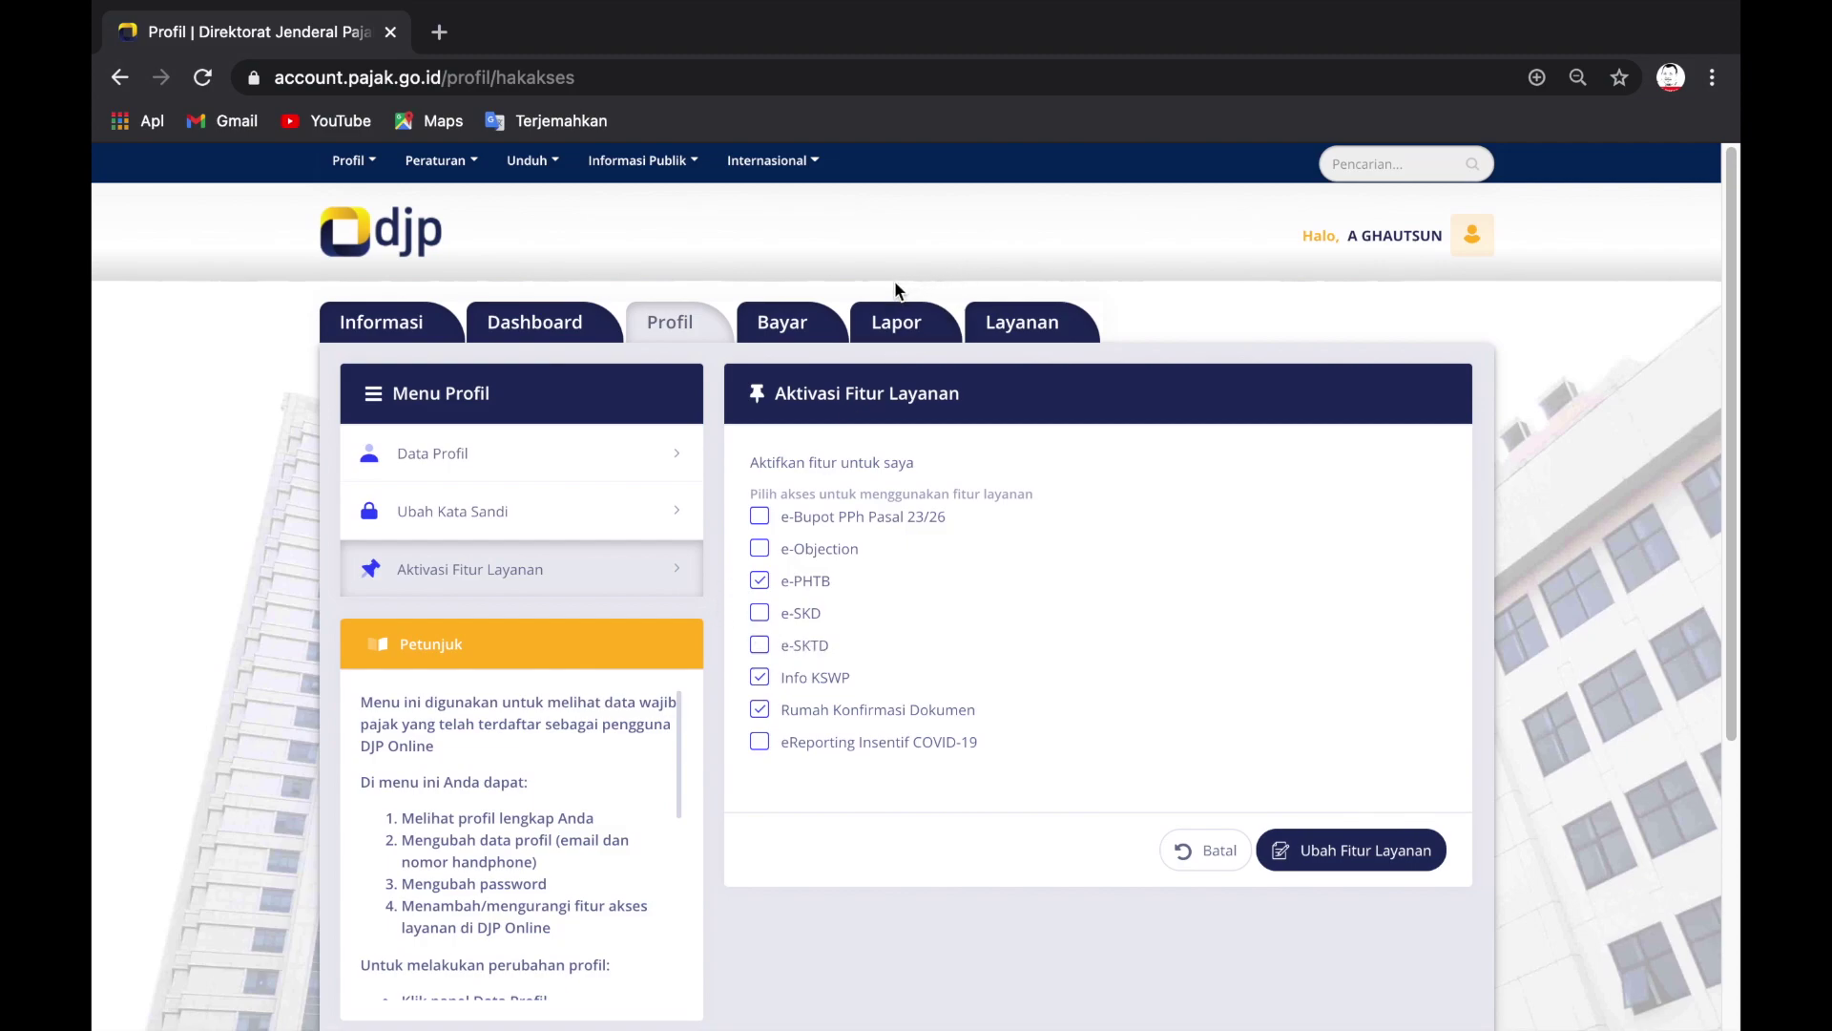
# Step: Go to the Bayar page offering the e-Billing application for billing codes
pyautogui.click(768, 326)
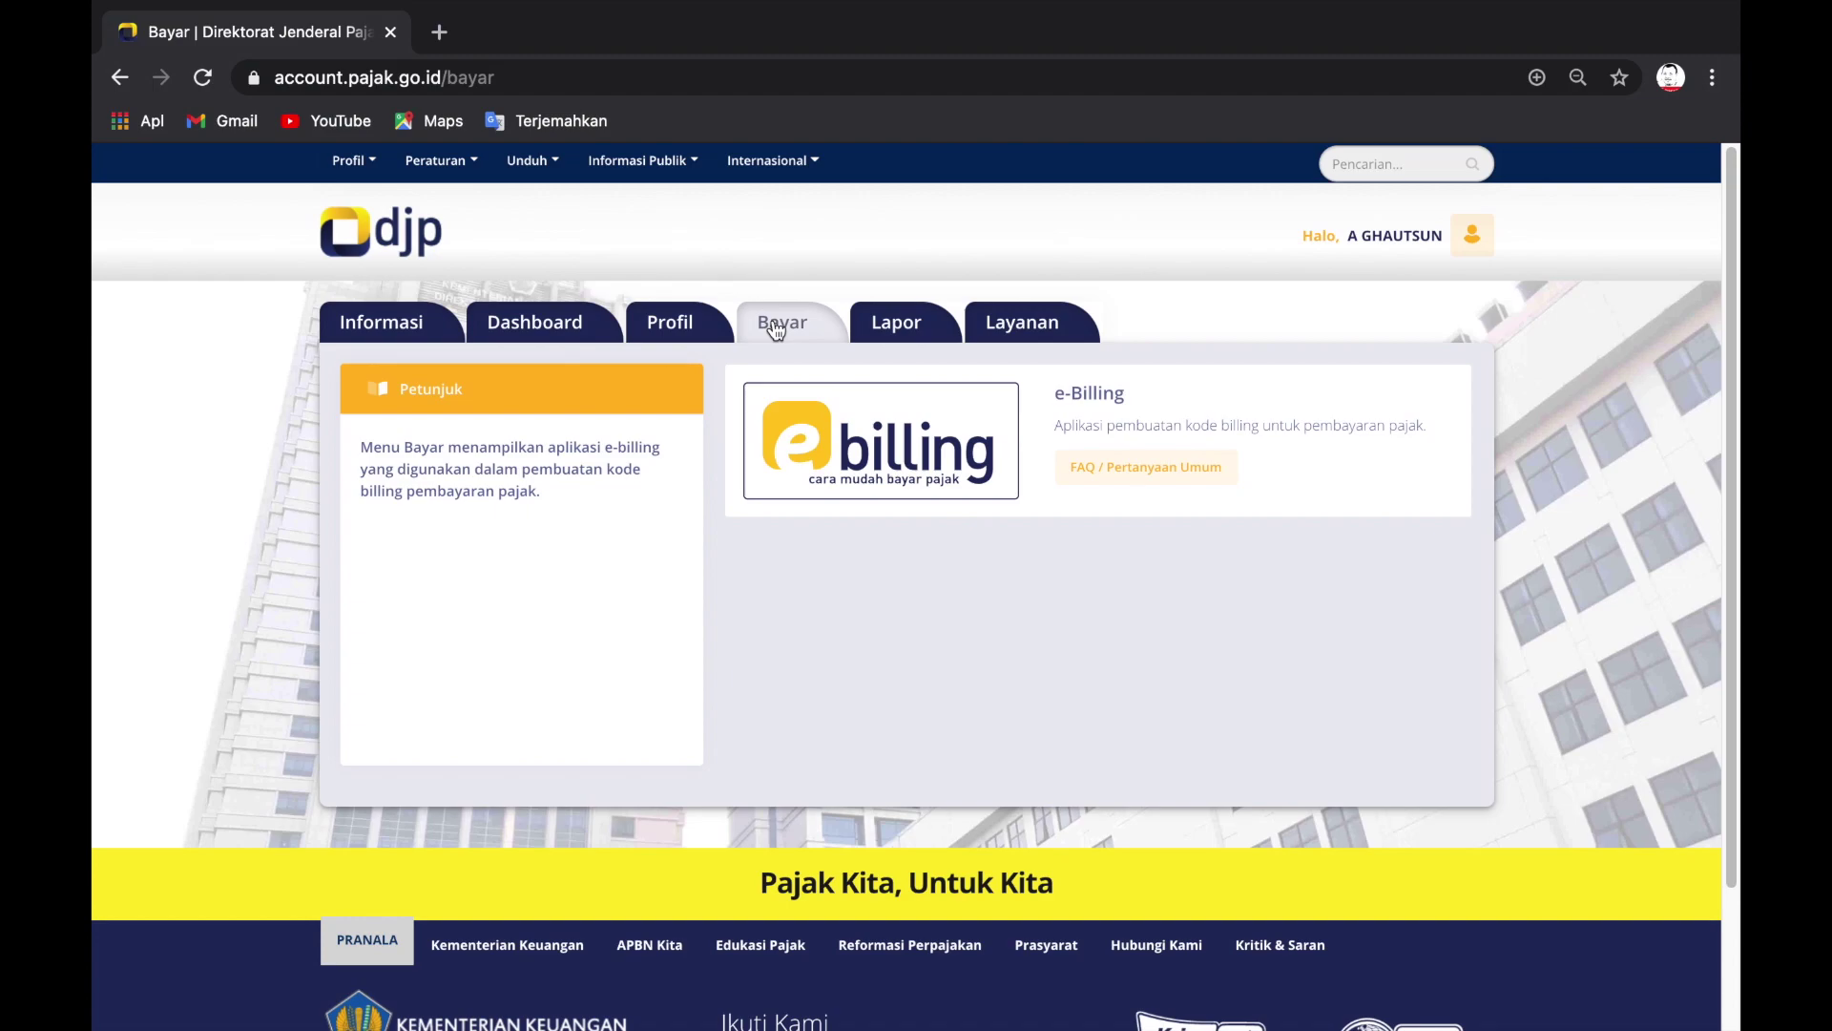
# Step: Launch e-Billing, inspect the Jenis Pajak and Jenis Setoran options without choosing, then go back
pyautogui.click(837, 450)
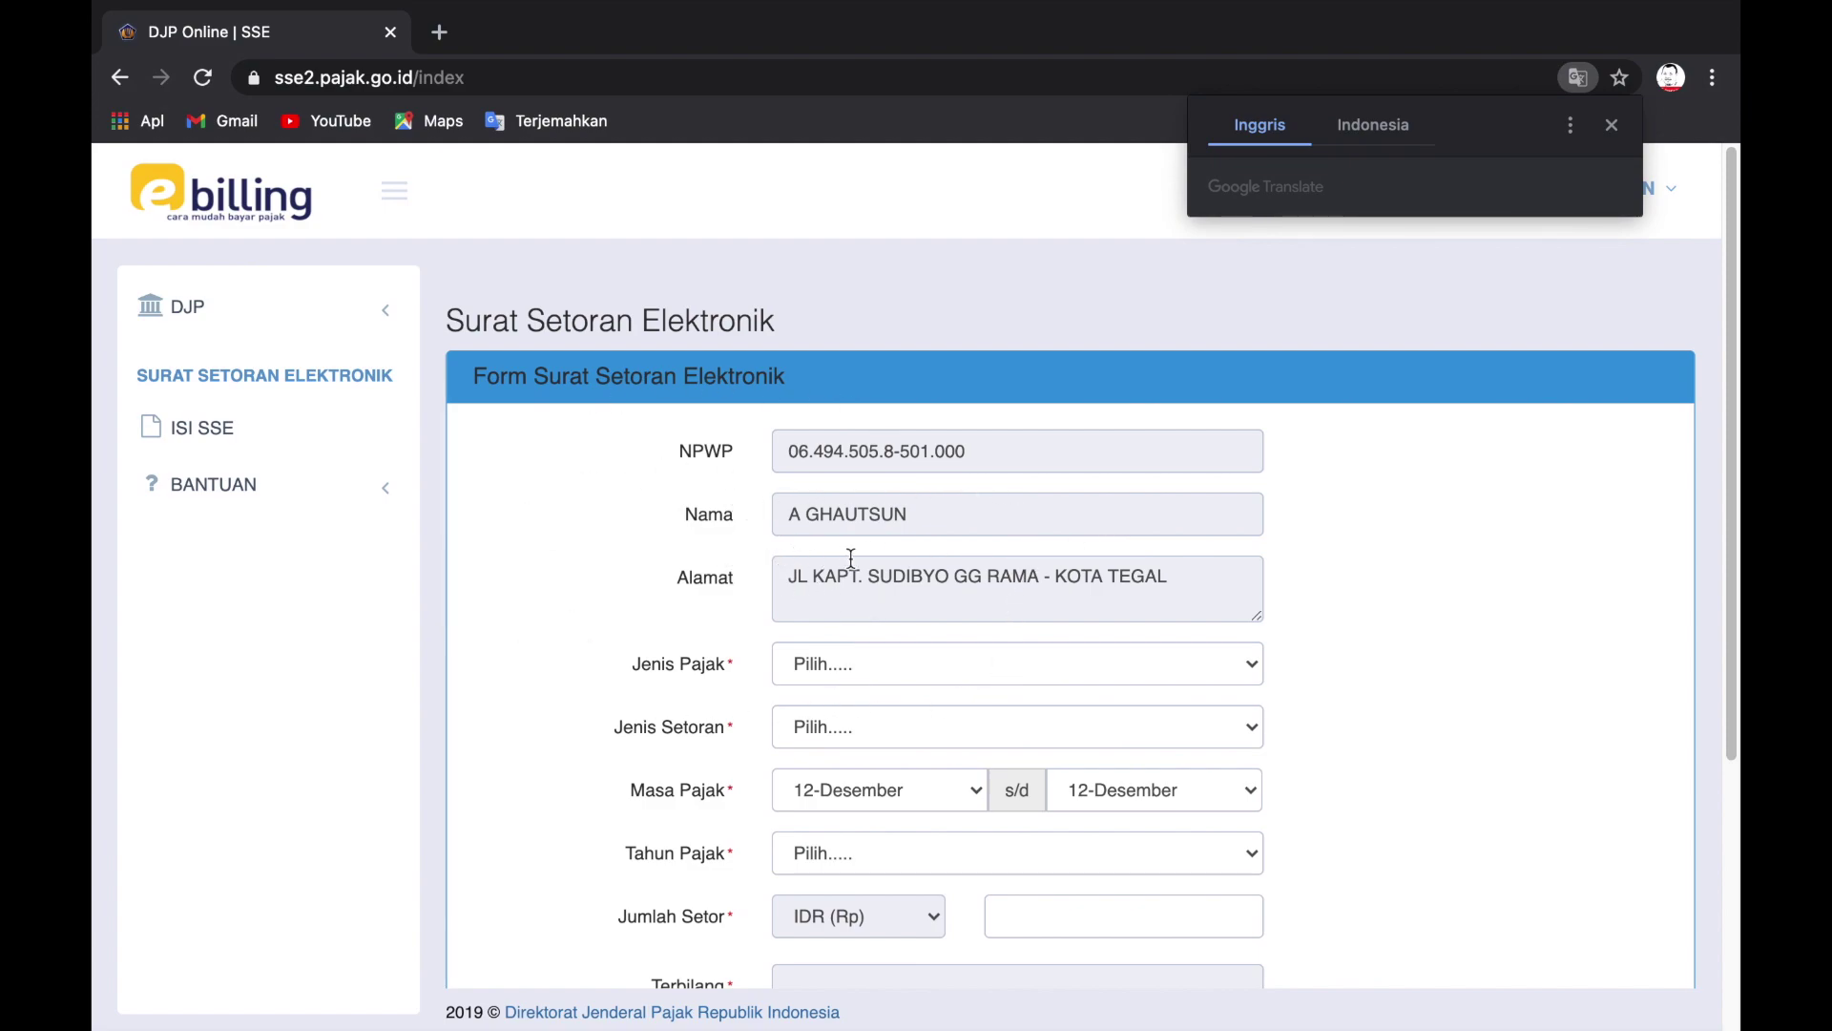
pyautogui.click(813, 674)
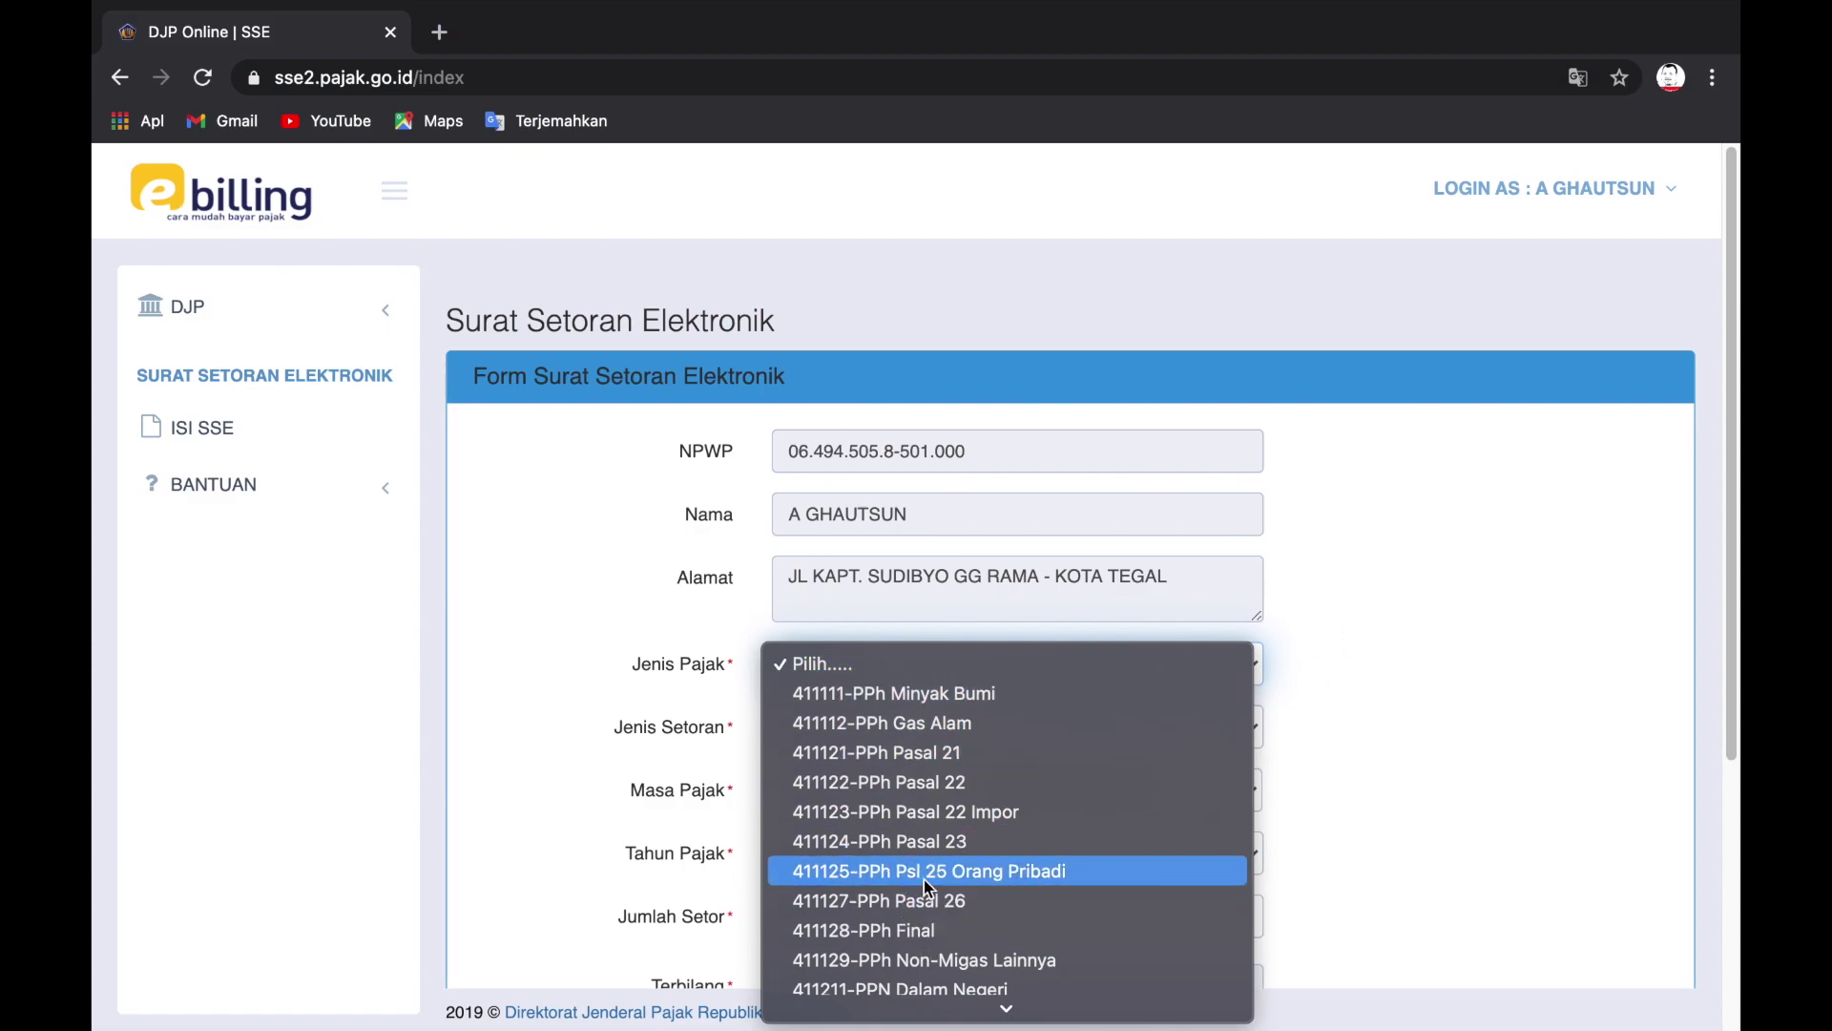
pyautogui.click(1419, 776)
pyautogui.click(868, 729)
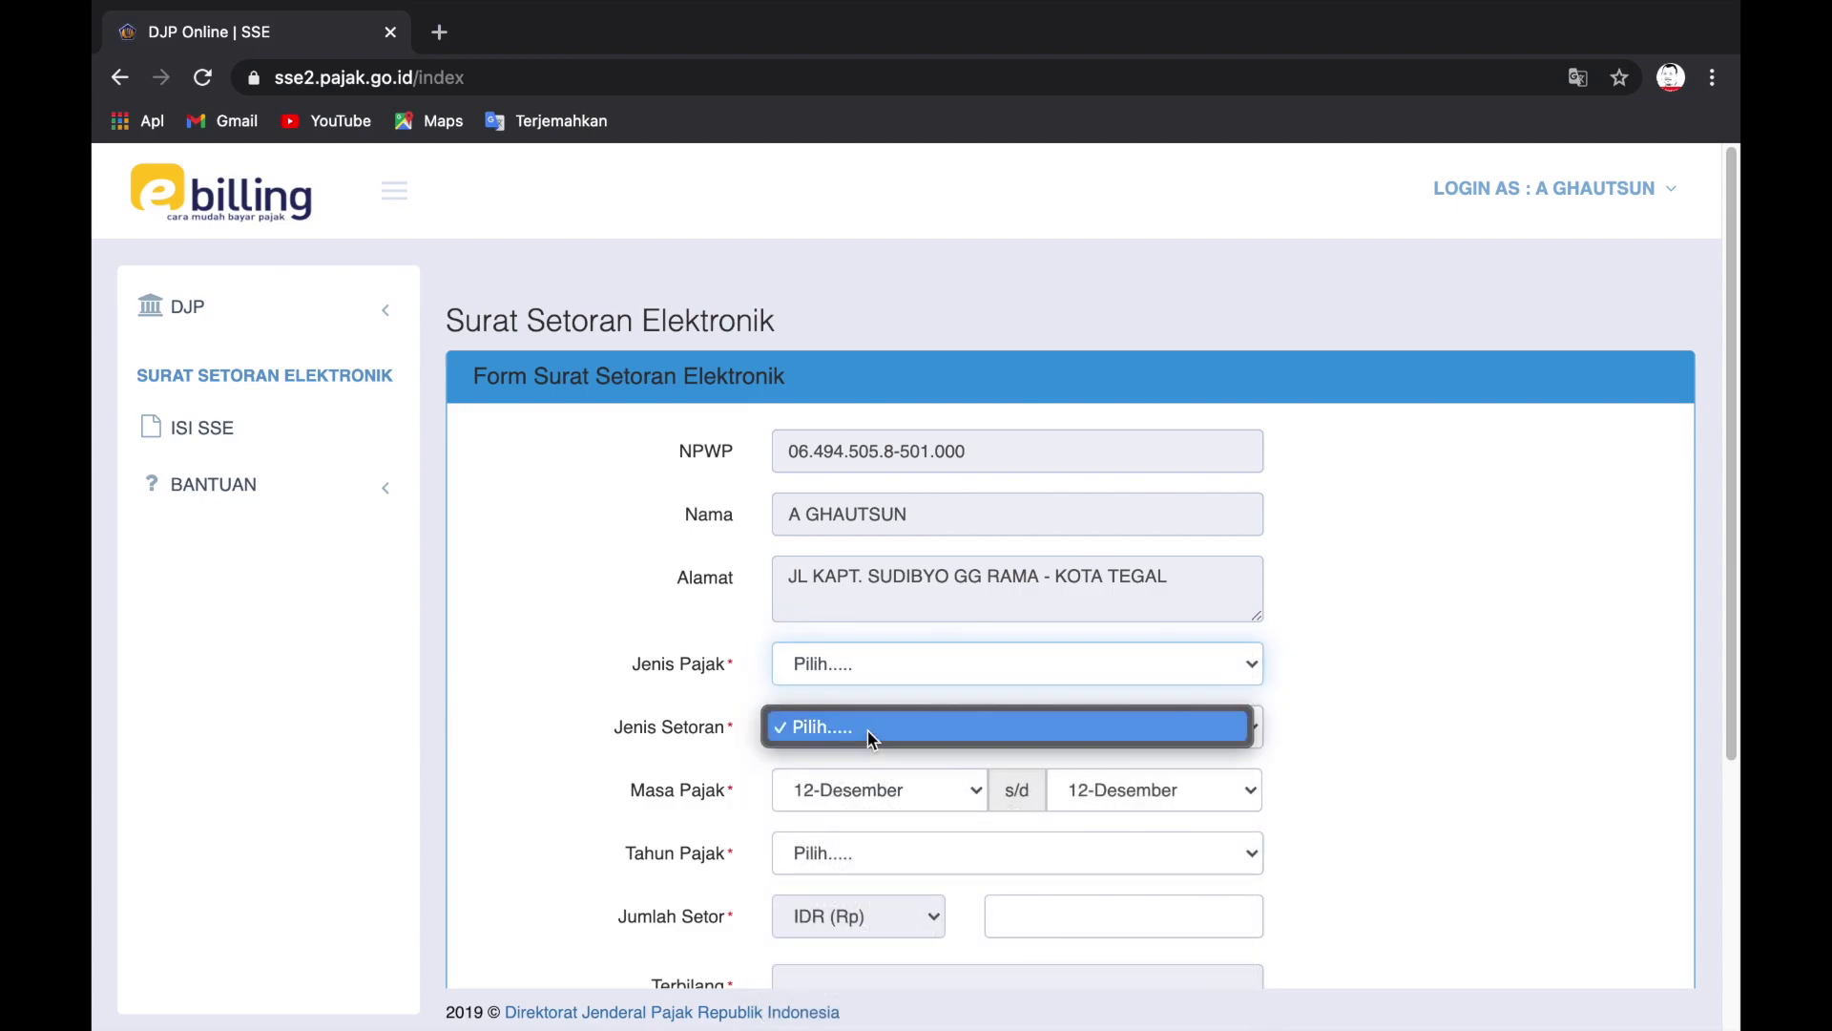
pyautogui.click(1395, 725)
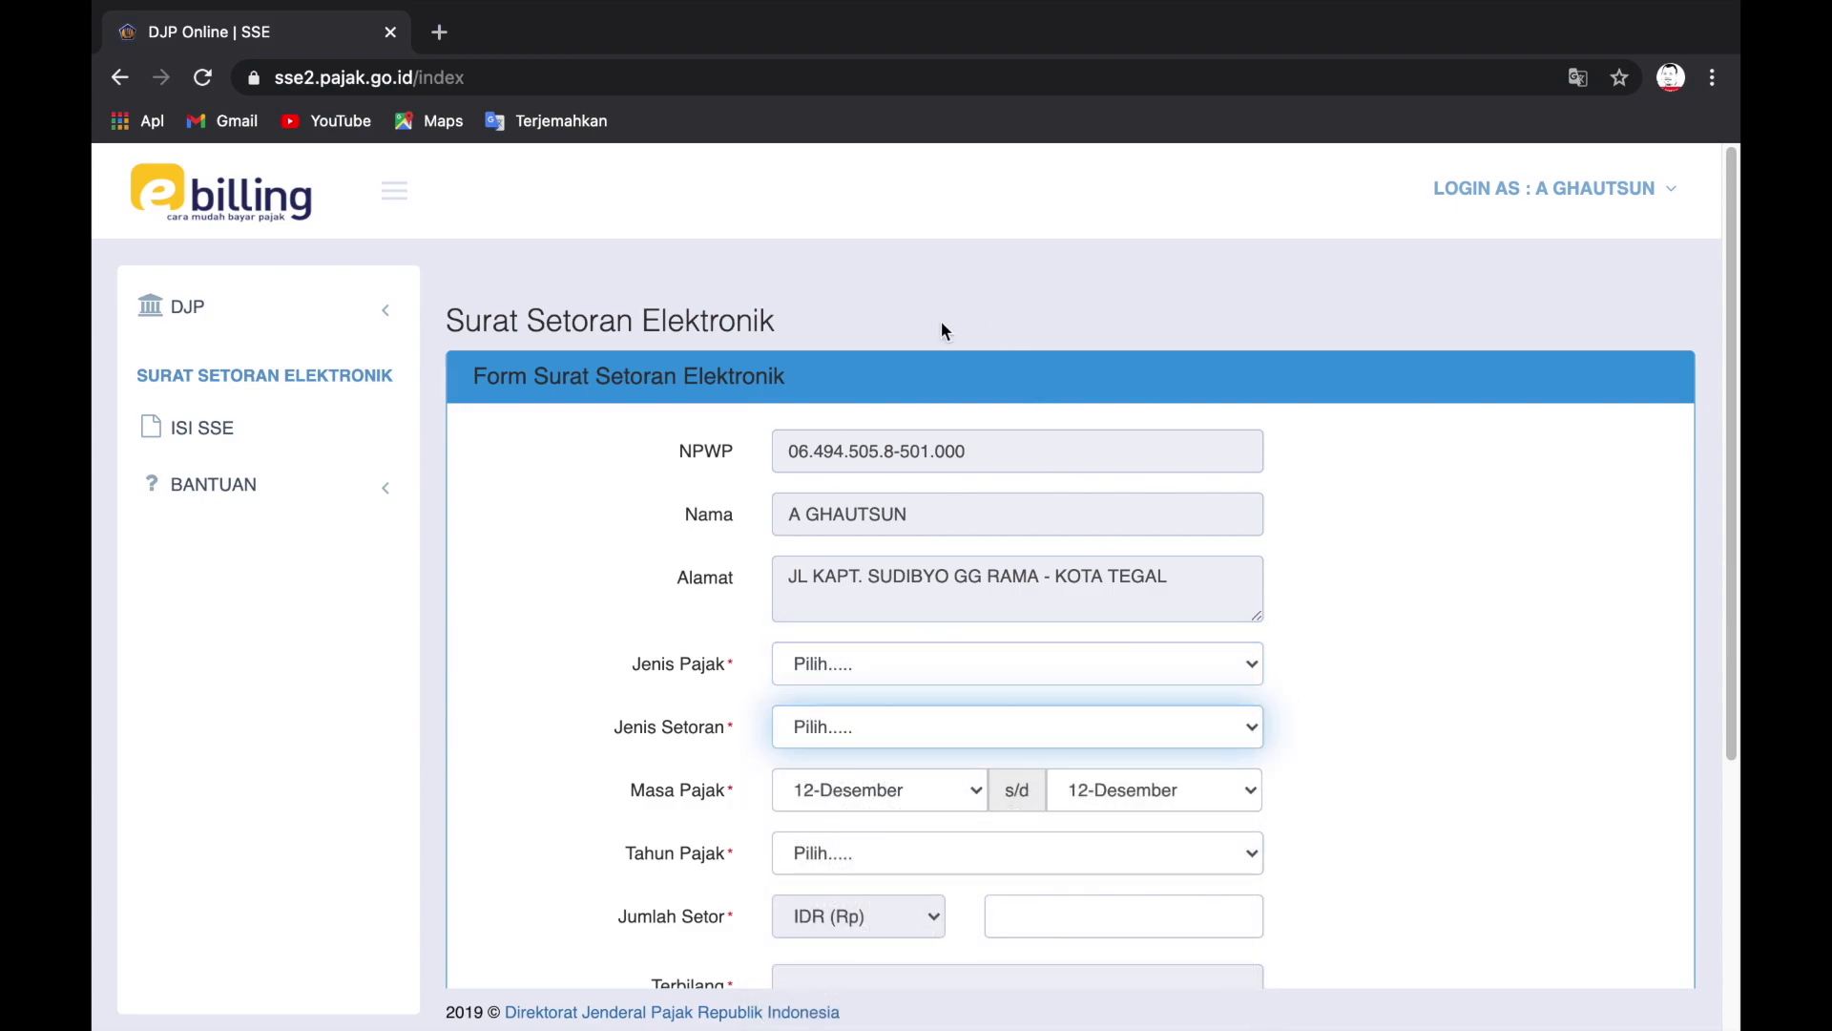
pyautogui.click(118, 80)
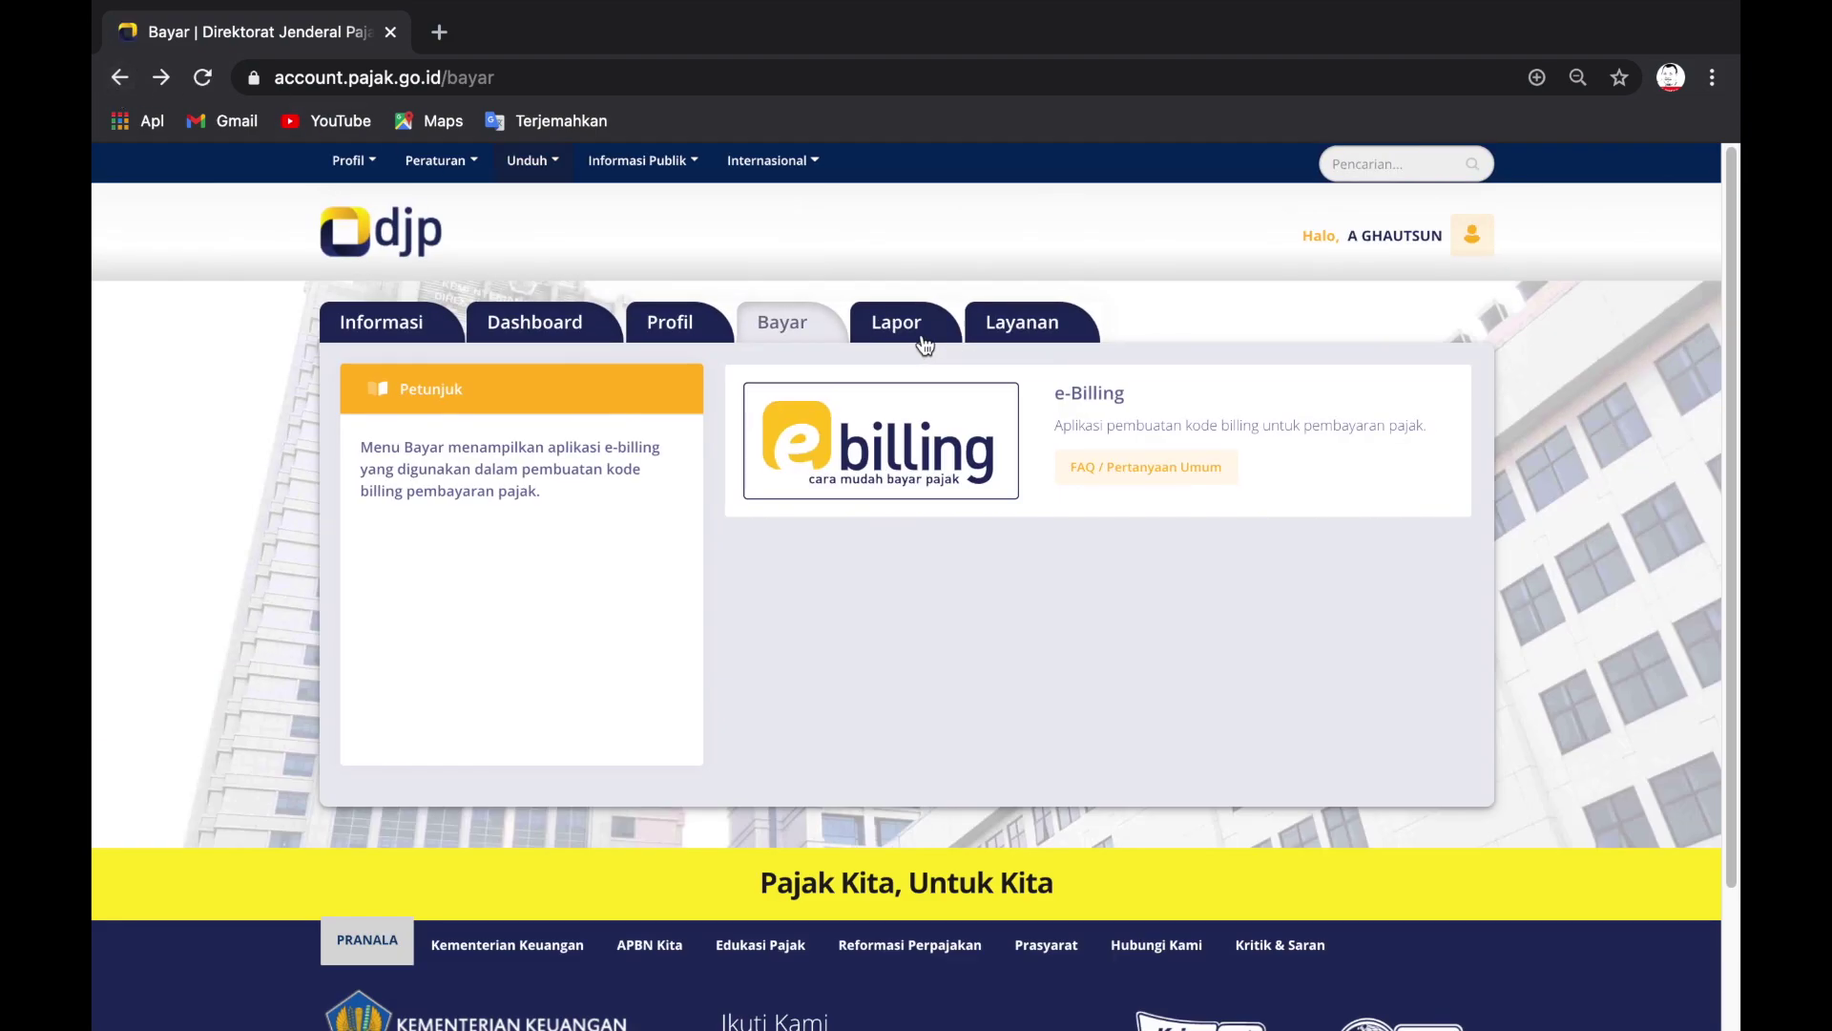
# Step: In Lapor, view the unauthorised Pra Pelaporan page, then return to Pelaporan
pyautogui.click(923, 344)
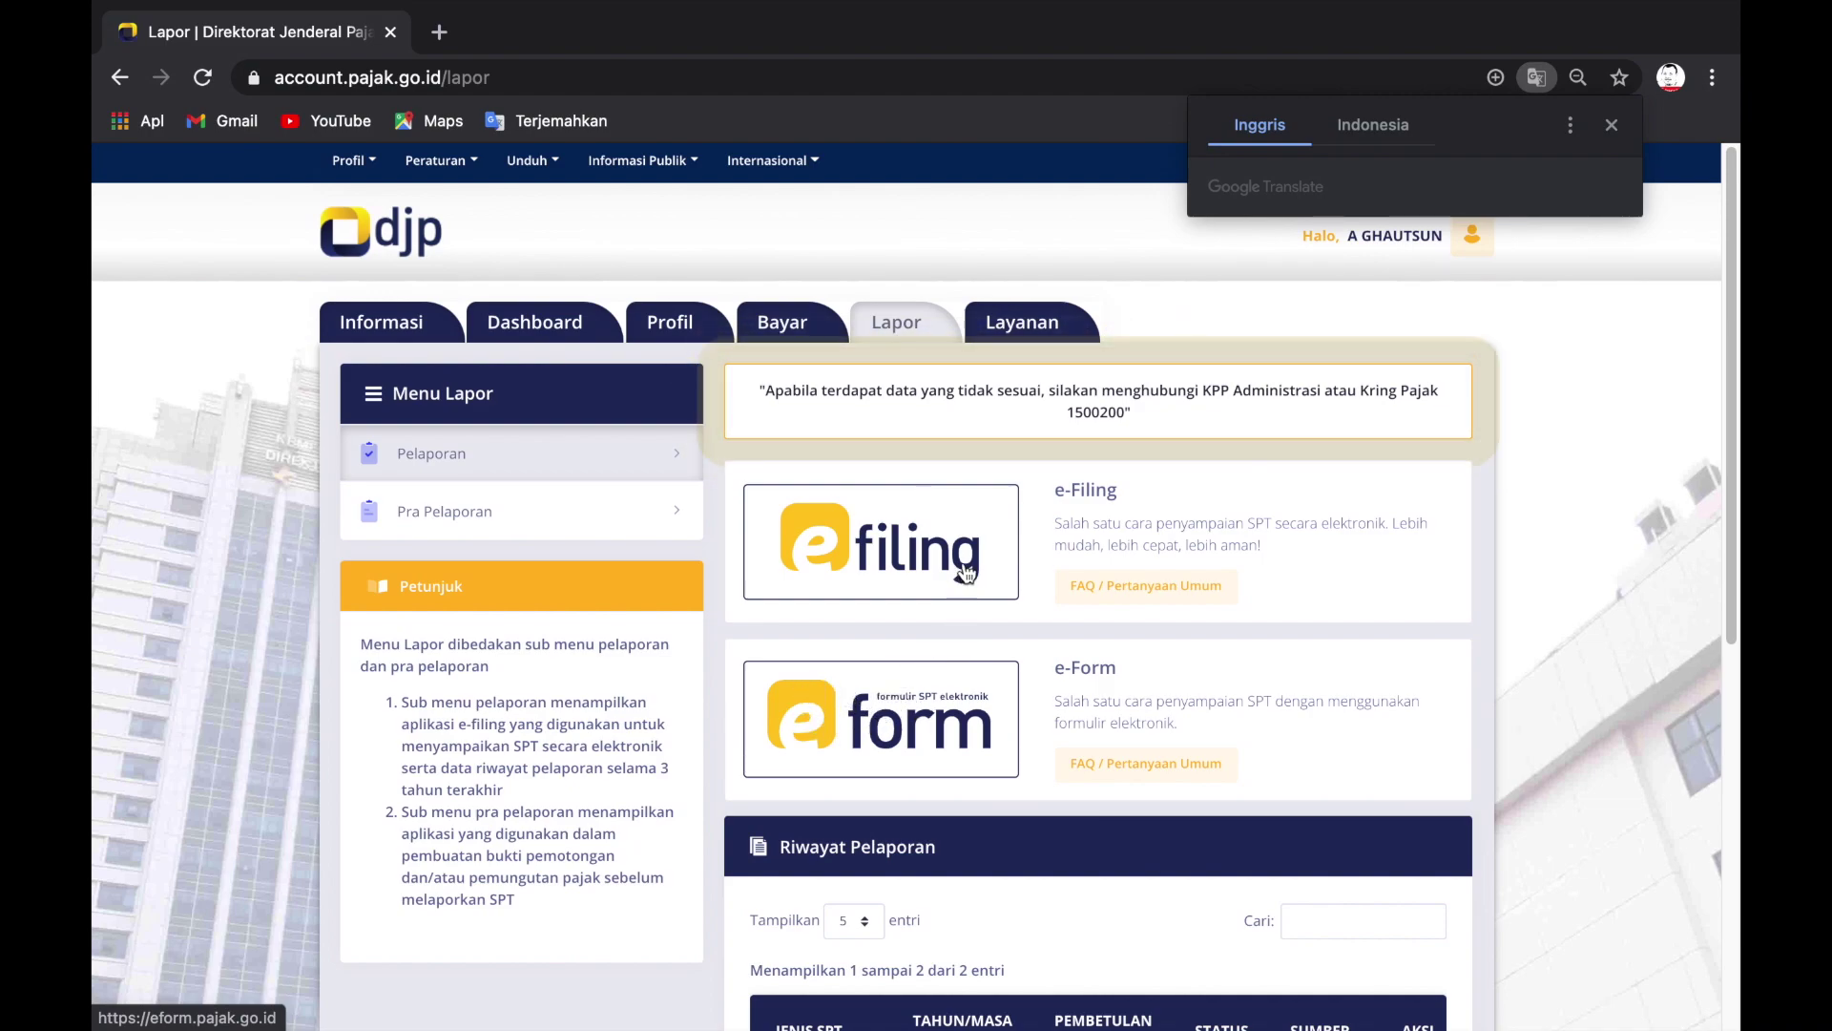
pyautogui.click(488, 522)
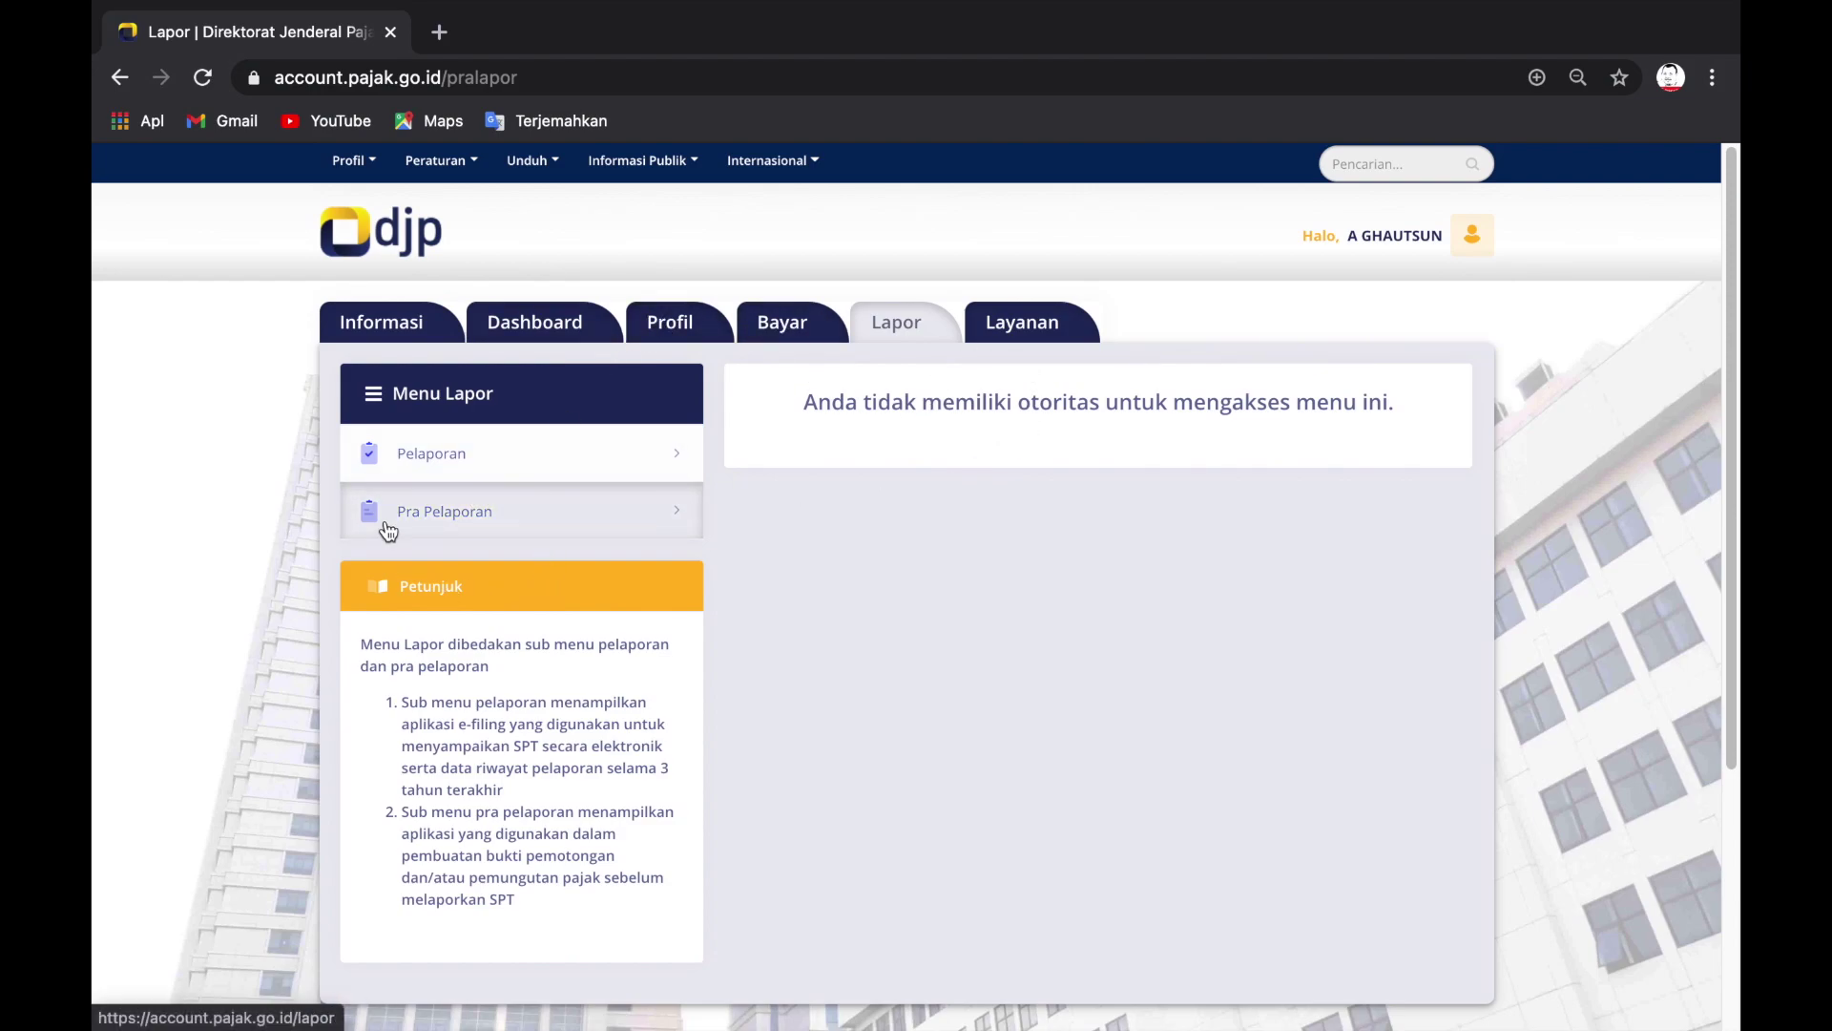
pyautogui.click(444, 454)
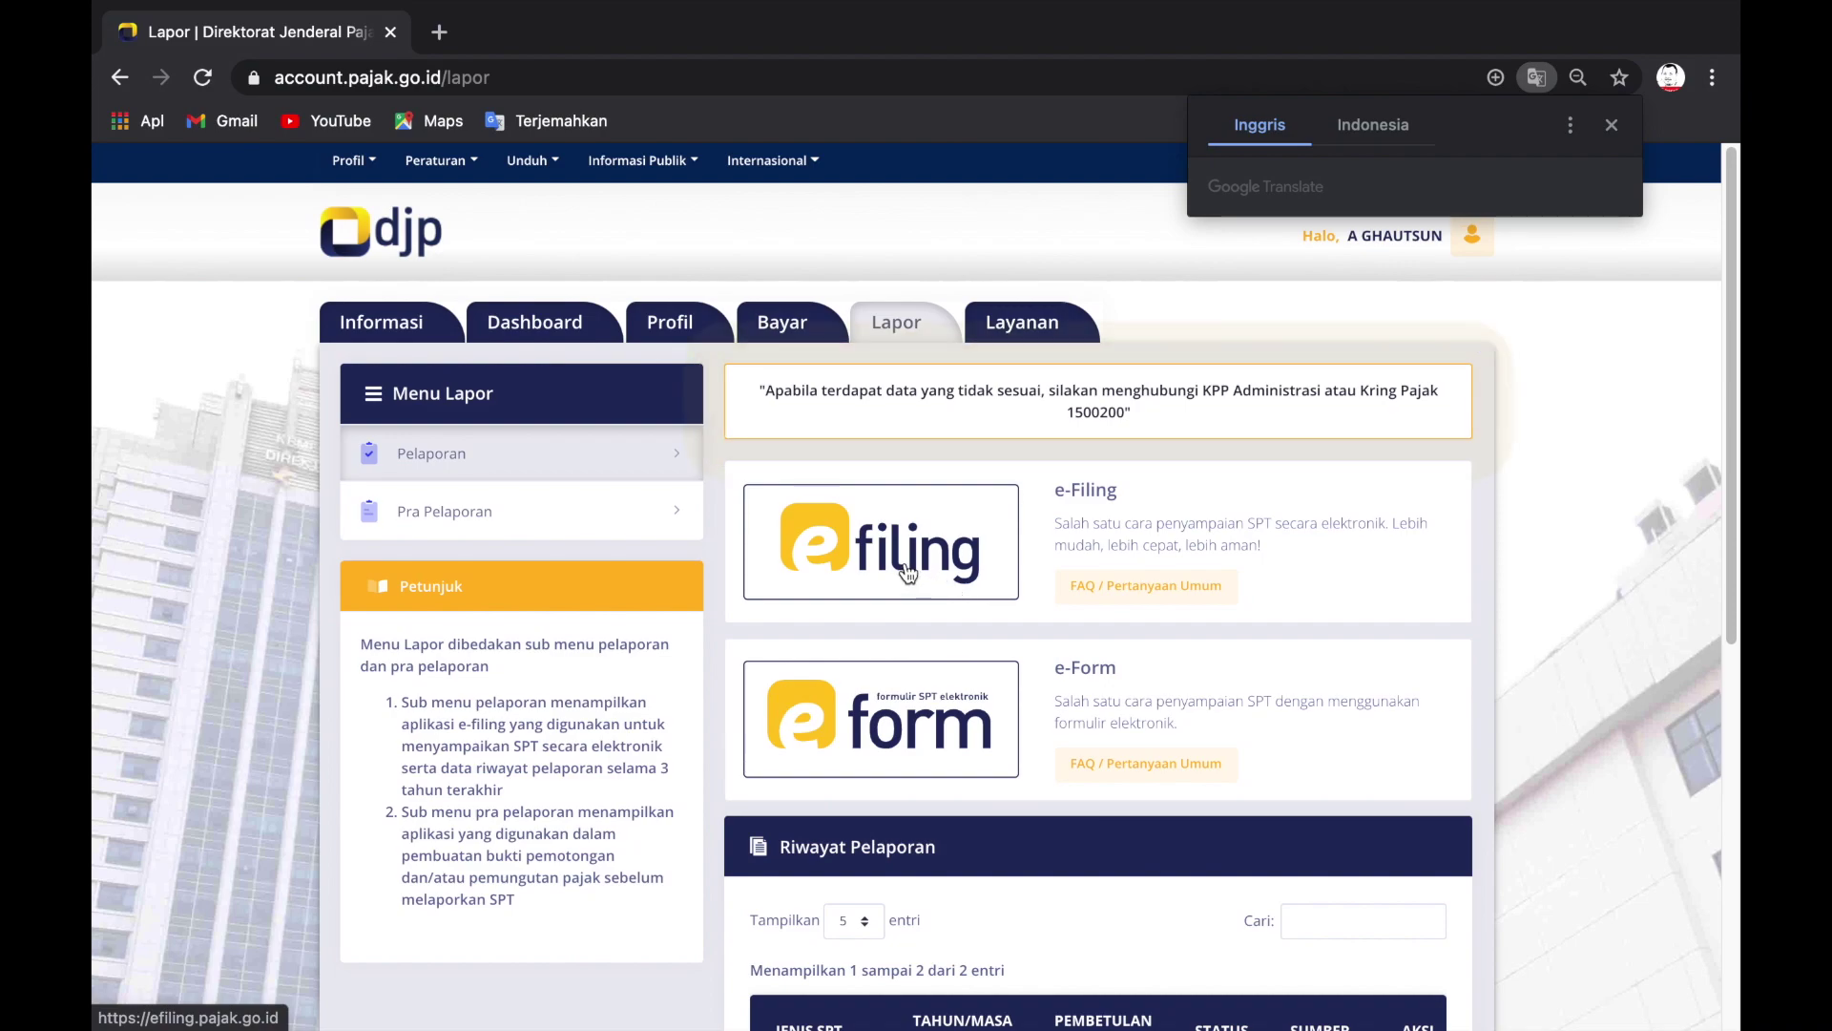
# Step: Launch e-Filing, acknowledge the server error with Oke siap, and return to the account pages
pyautogui.click(852, 558)
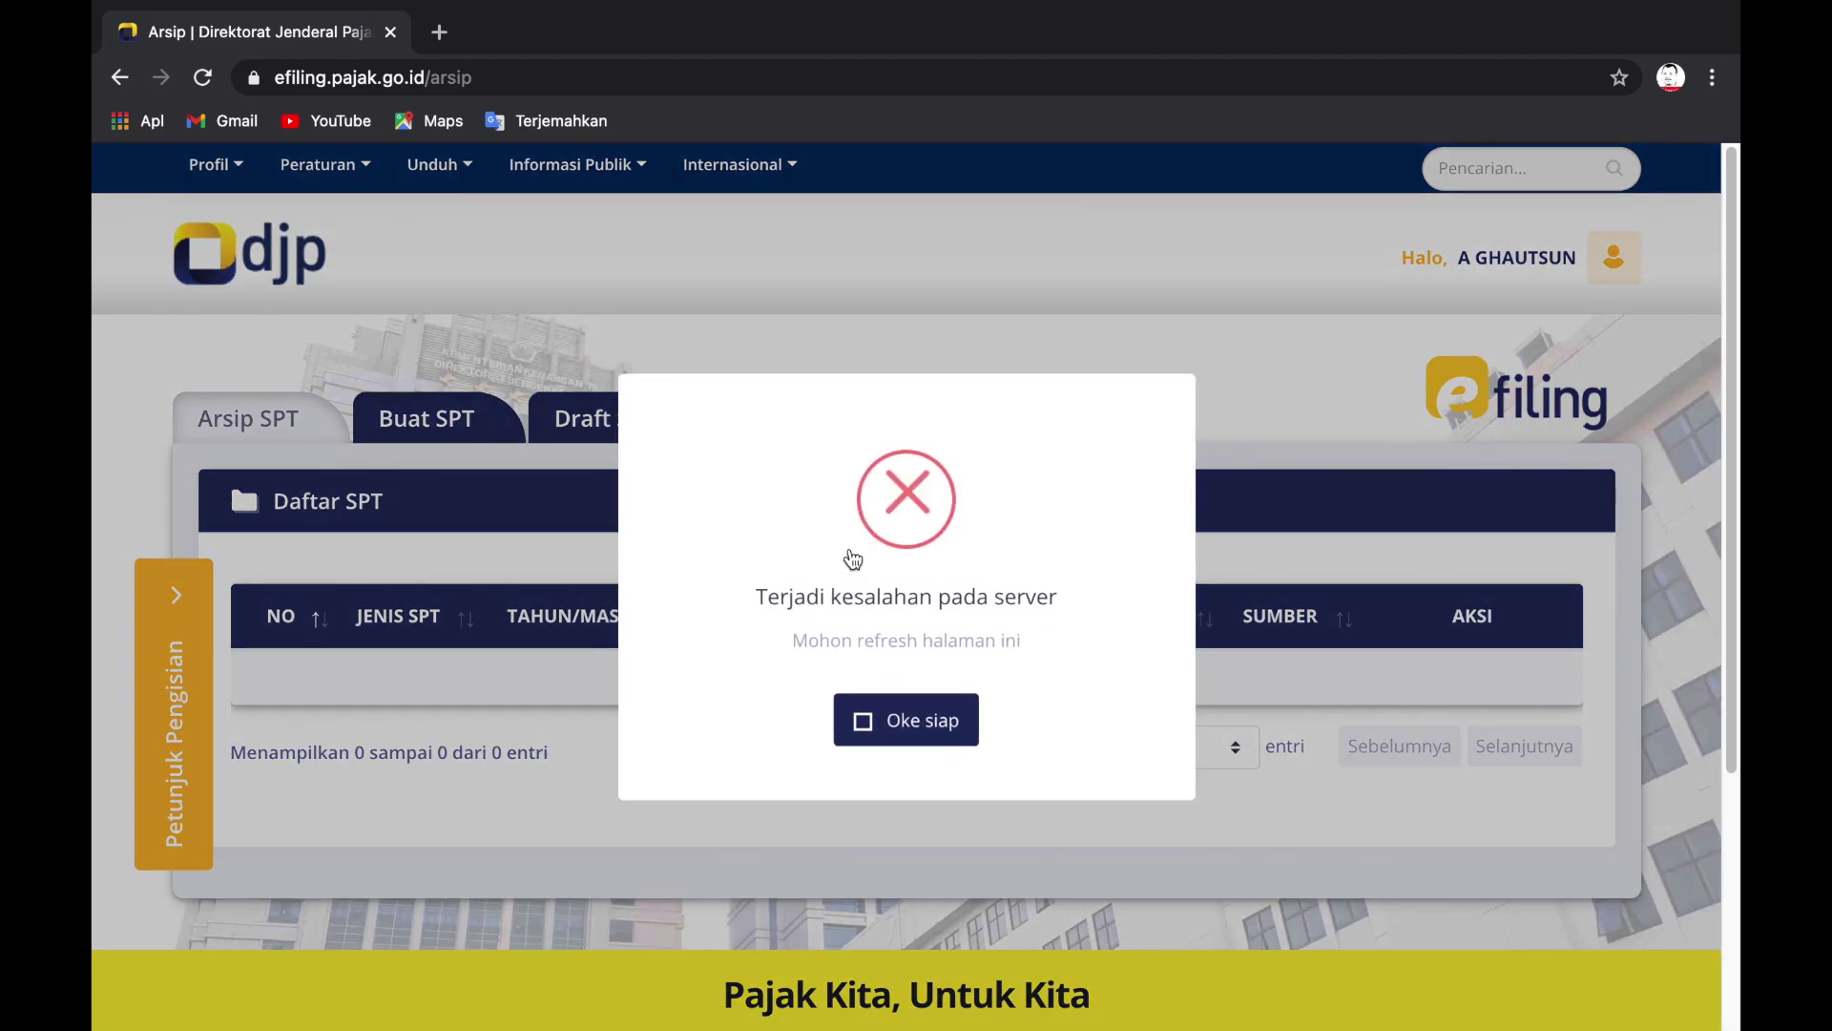
pyautogui.click(942, 719)
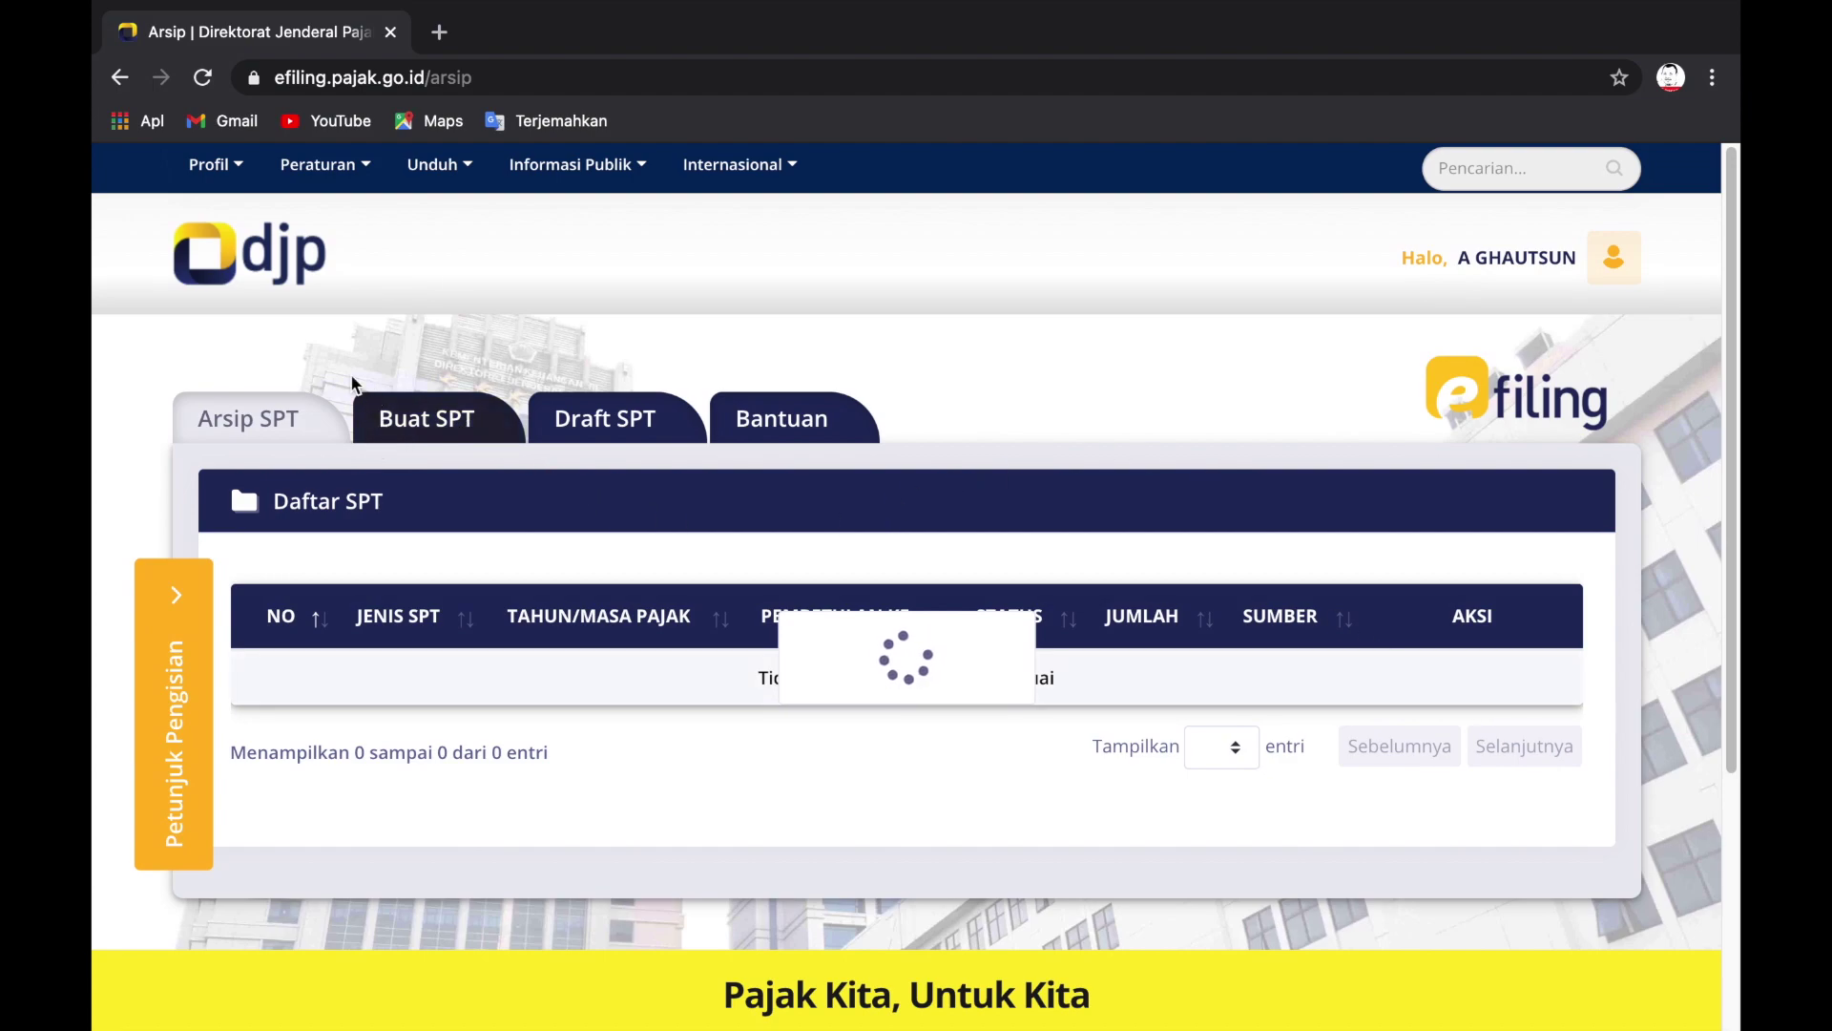
pyautogui.click(119, 78)
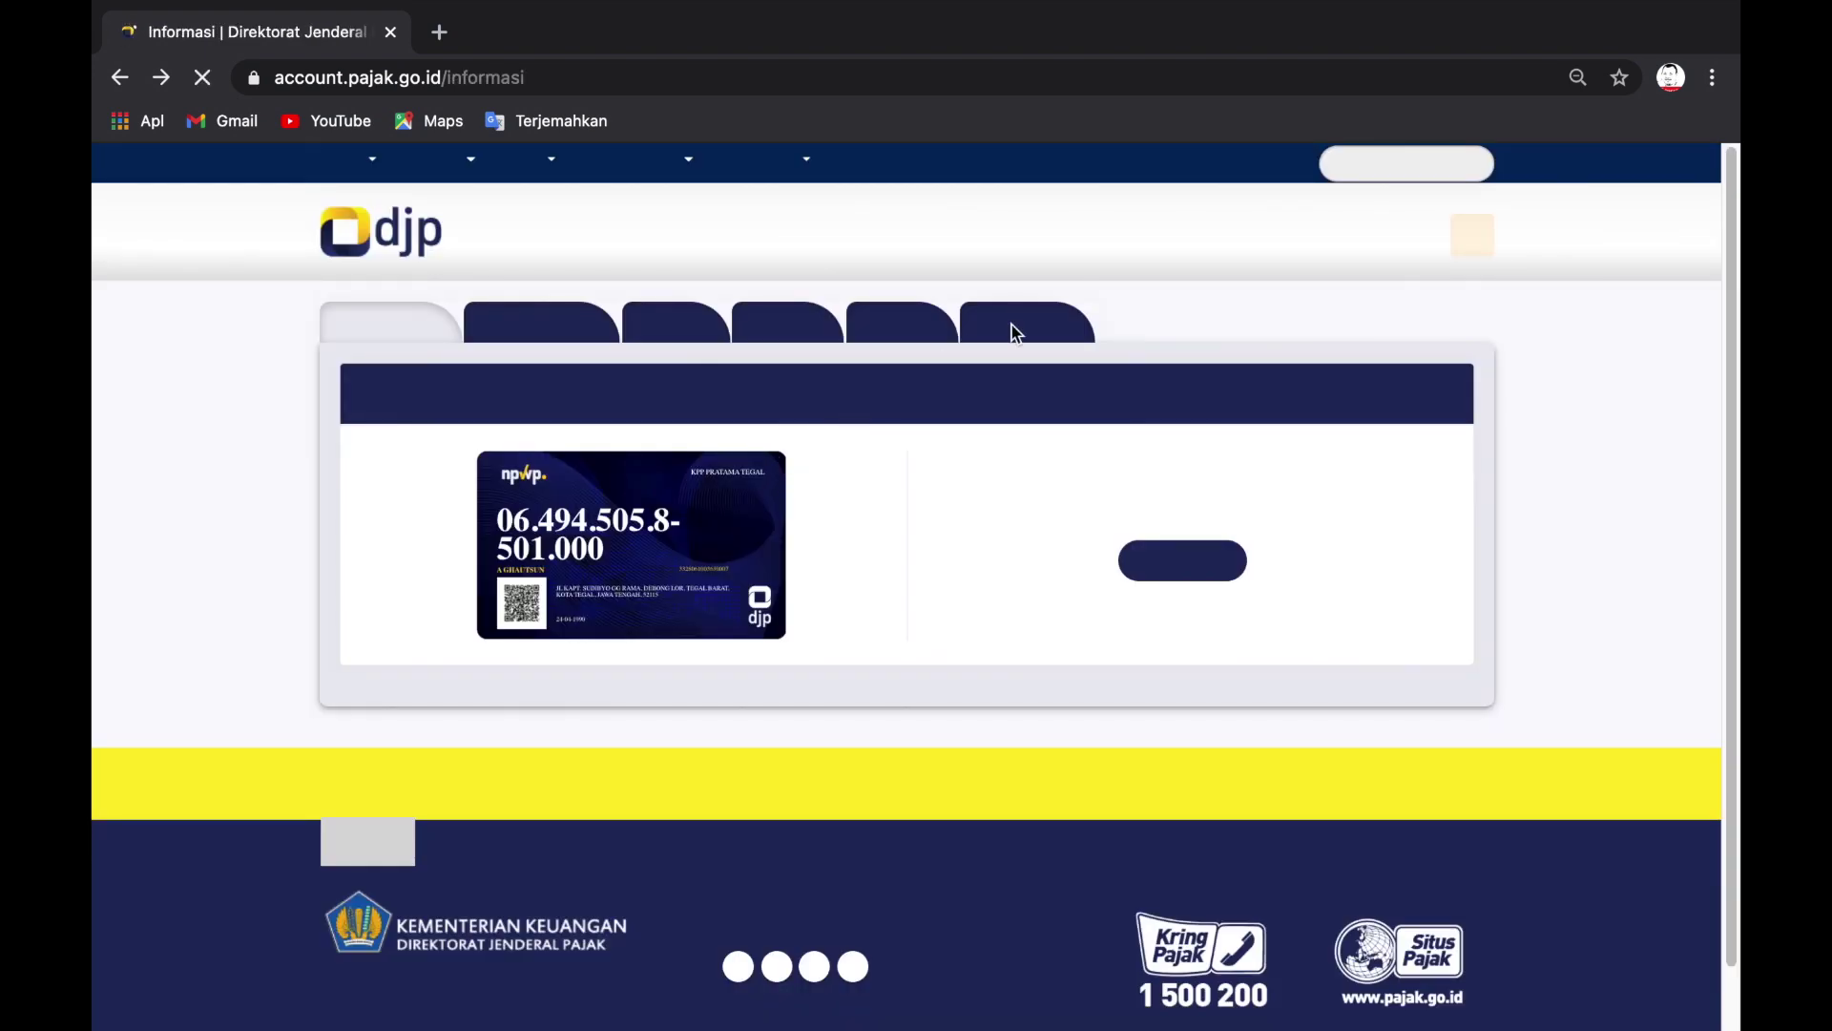
# Step: Show the Layanan page listing e-PHTB, Info KSWP and Rumah Konfirmasi Dokumen
pyautogui.click(1036, 326)
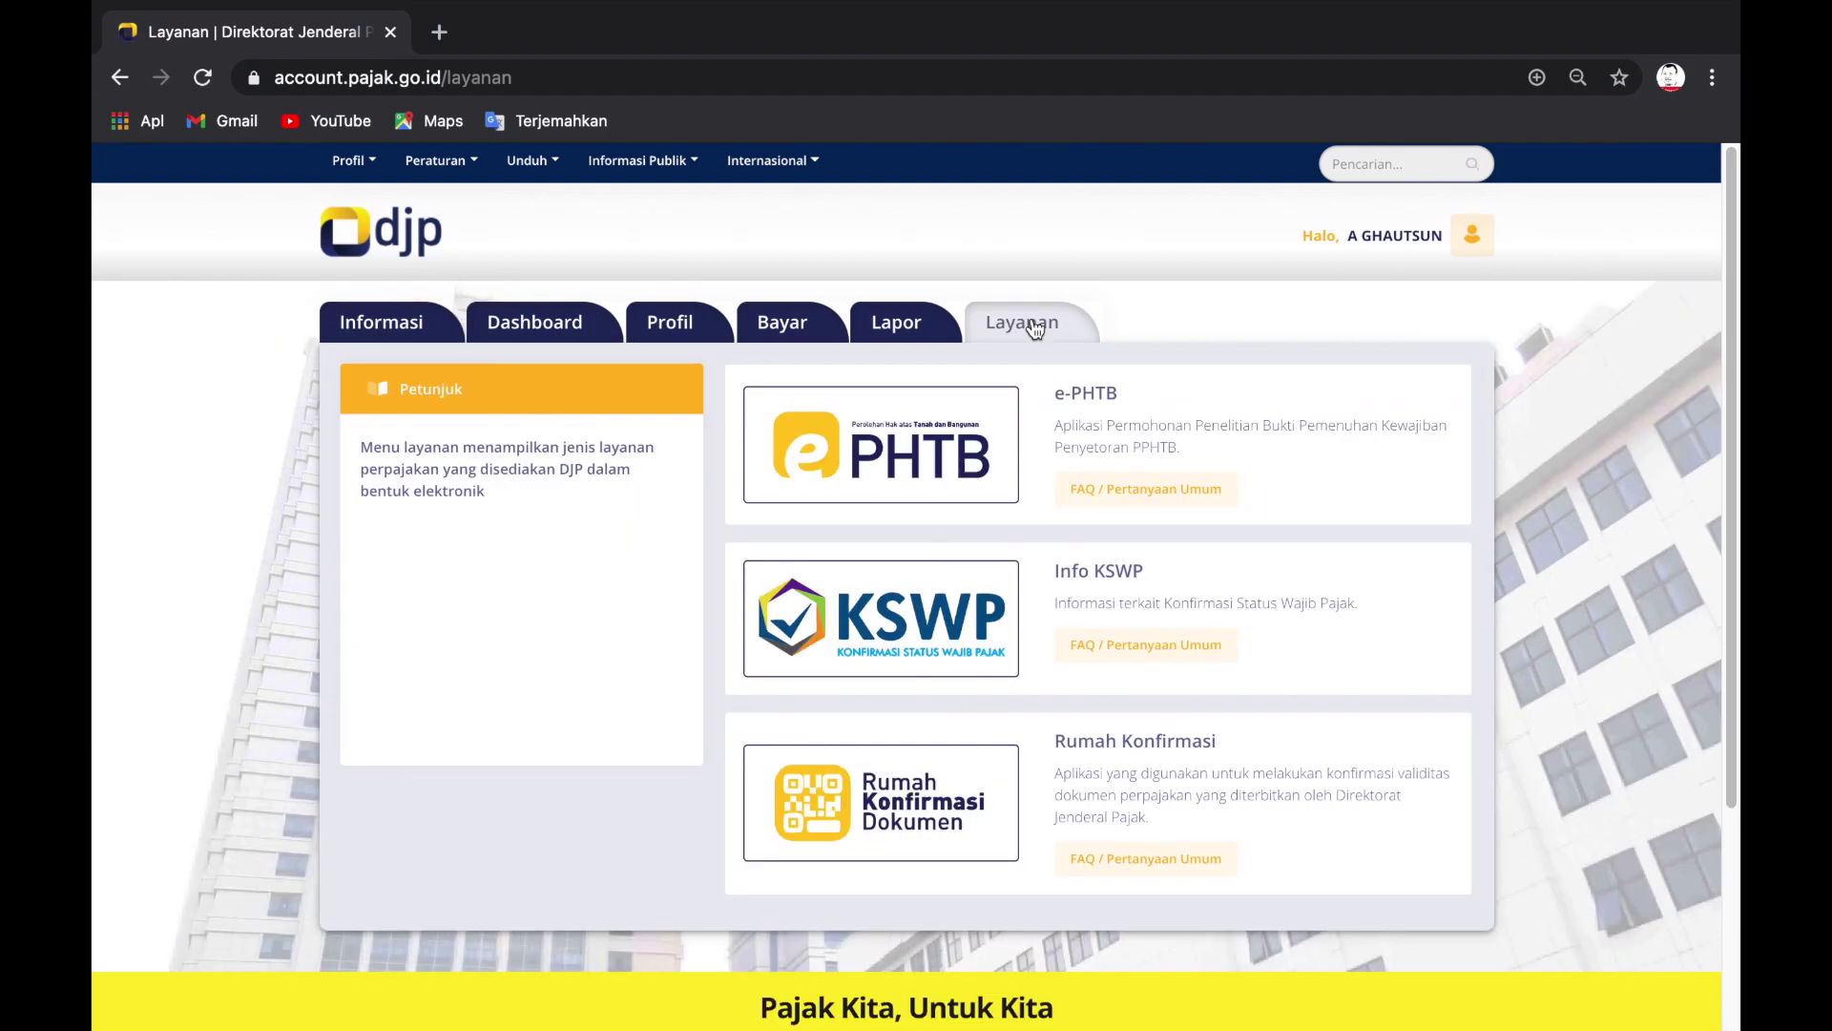